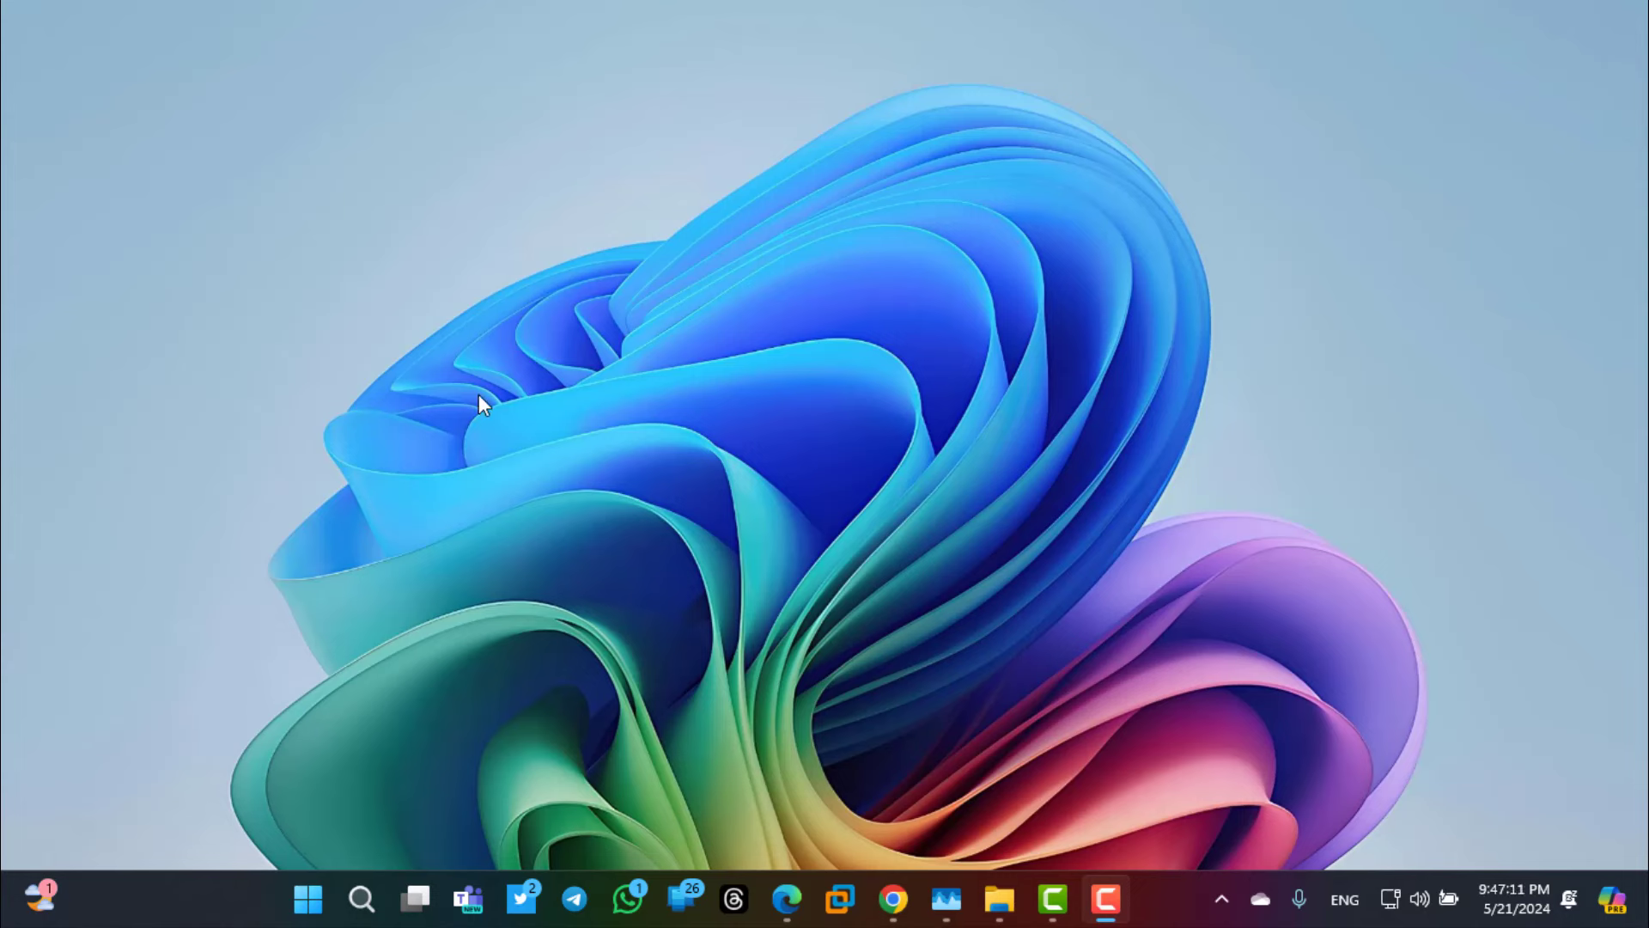
Open the Reduce Memory 1.6 page on FileCroco in the browser and download the program from the internal mirror.
{"action": "mouse_move", "coordinate": [787, 898]}
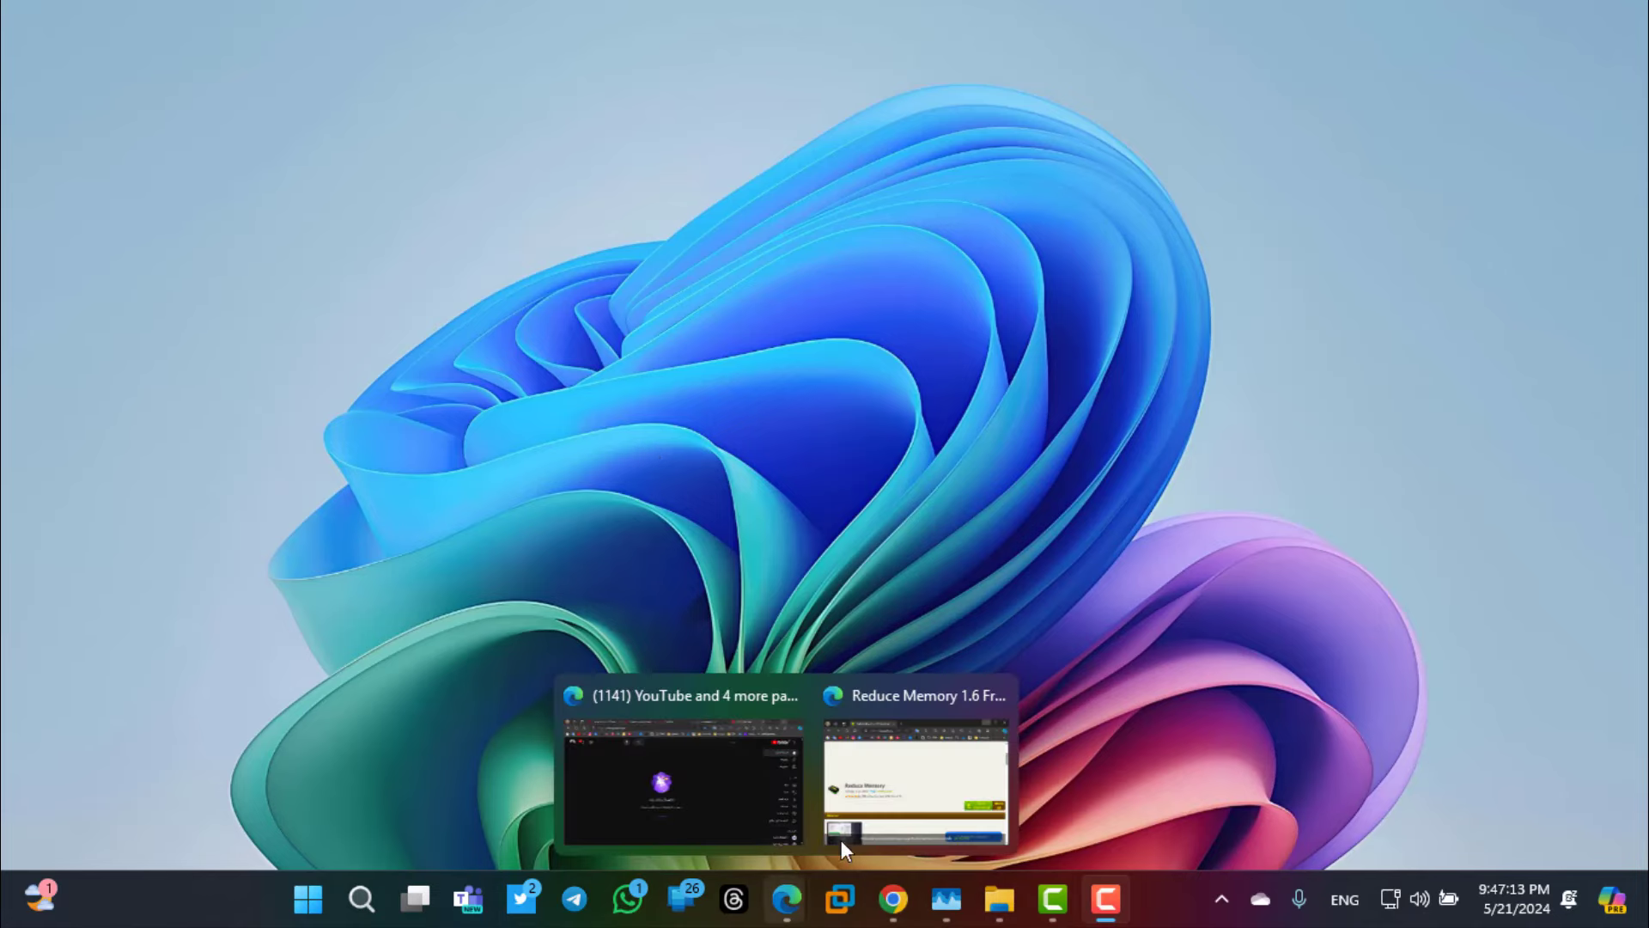
{"action": "left_click", "coordinate": [883, 783]}
{"action": "scroll", "coordinate": [711, 361], "scroll_direction": "up", "scroll_amount": 5}
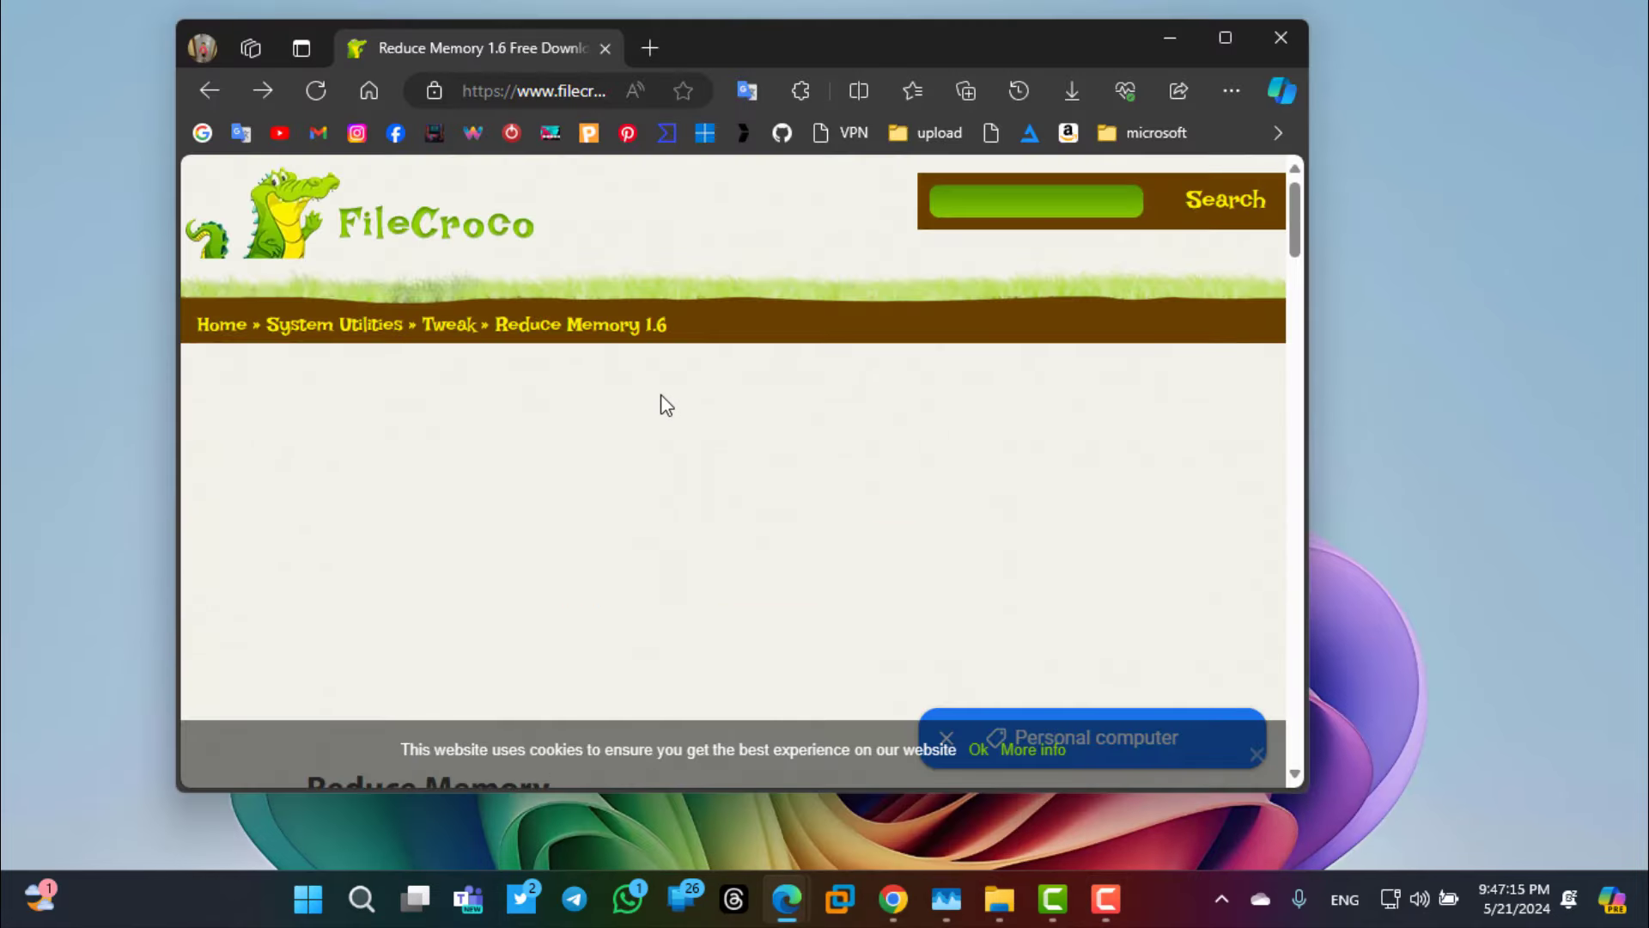
{"action": "scroll", "coordinate": [559, 390], "scroll_direction": "down", "scroll_amount": 7}
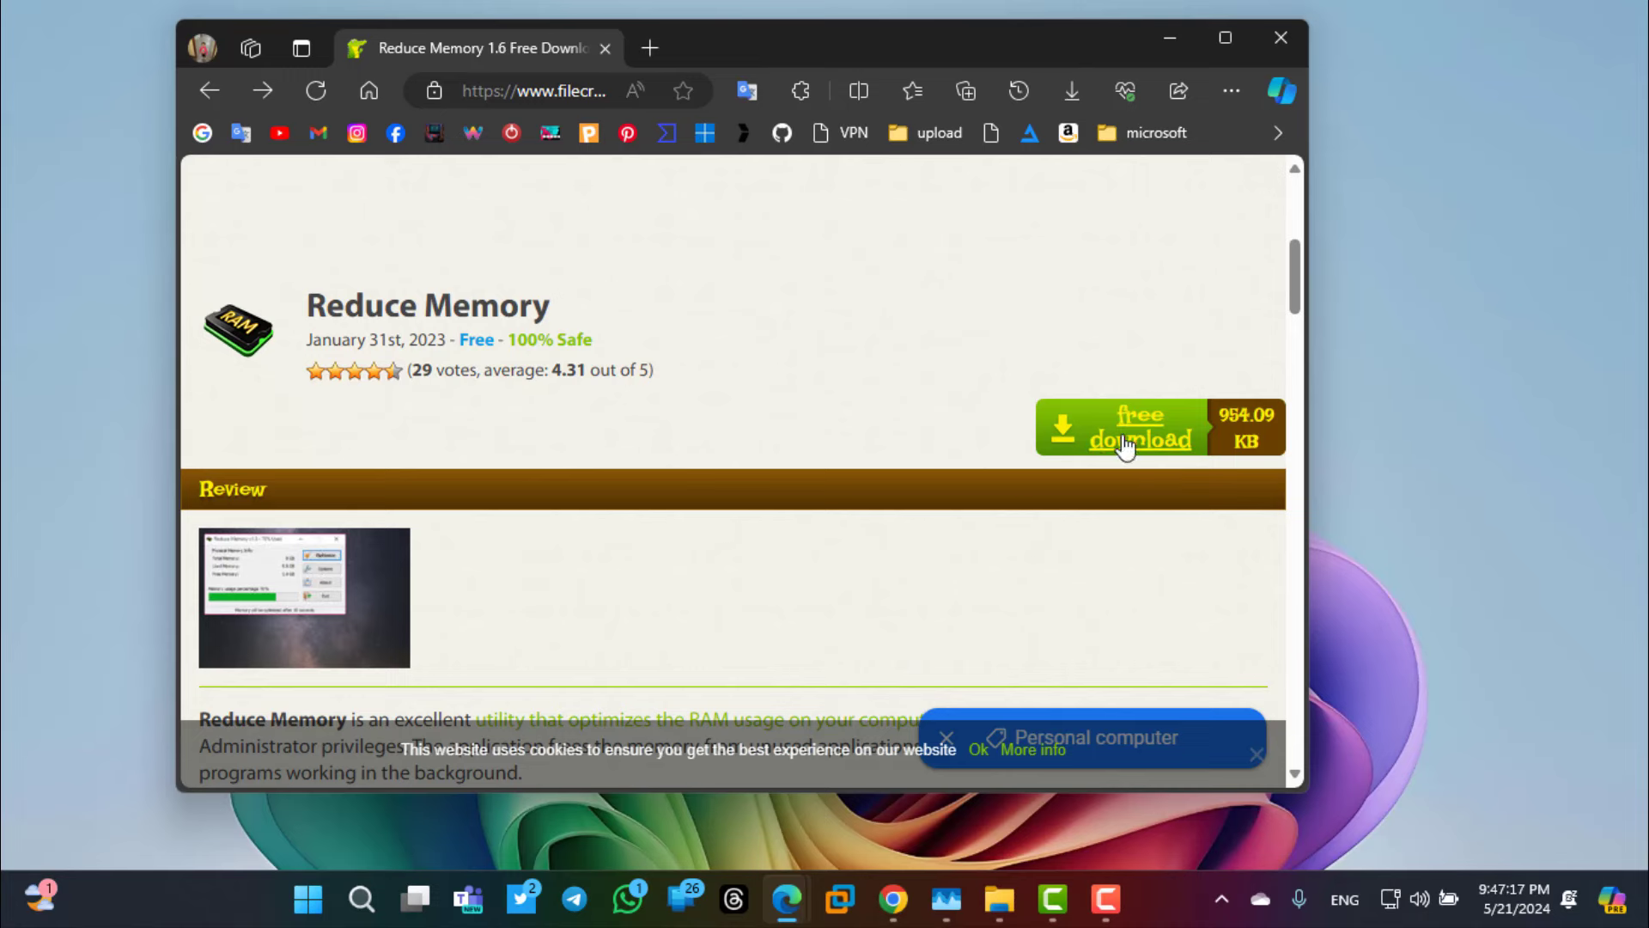
{"action": "left_click", "coordinate": [1117, 439]}
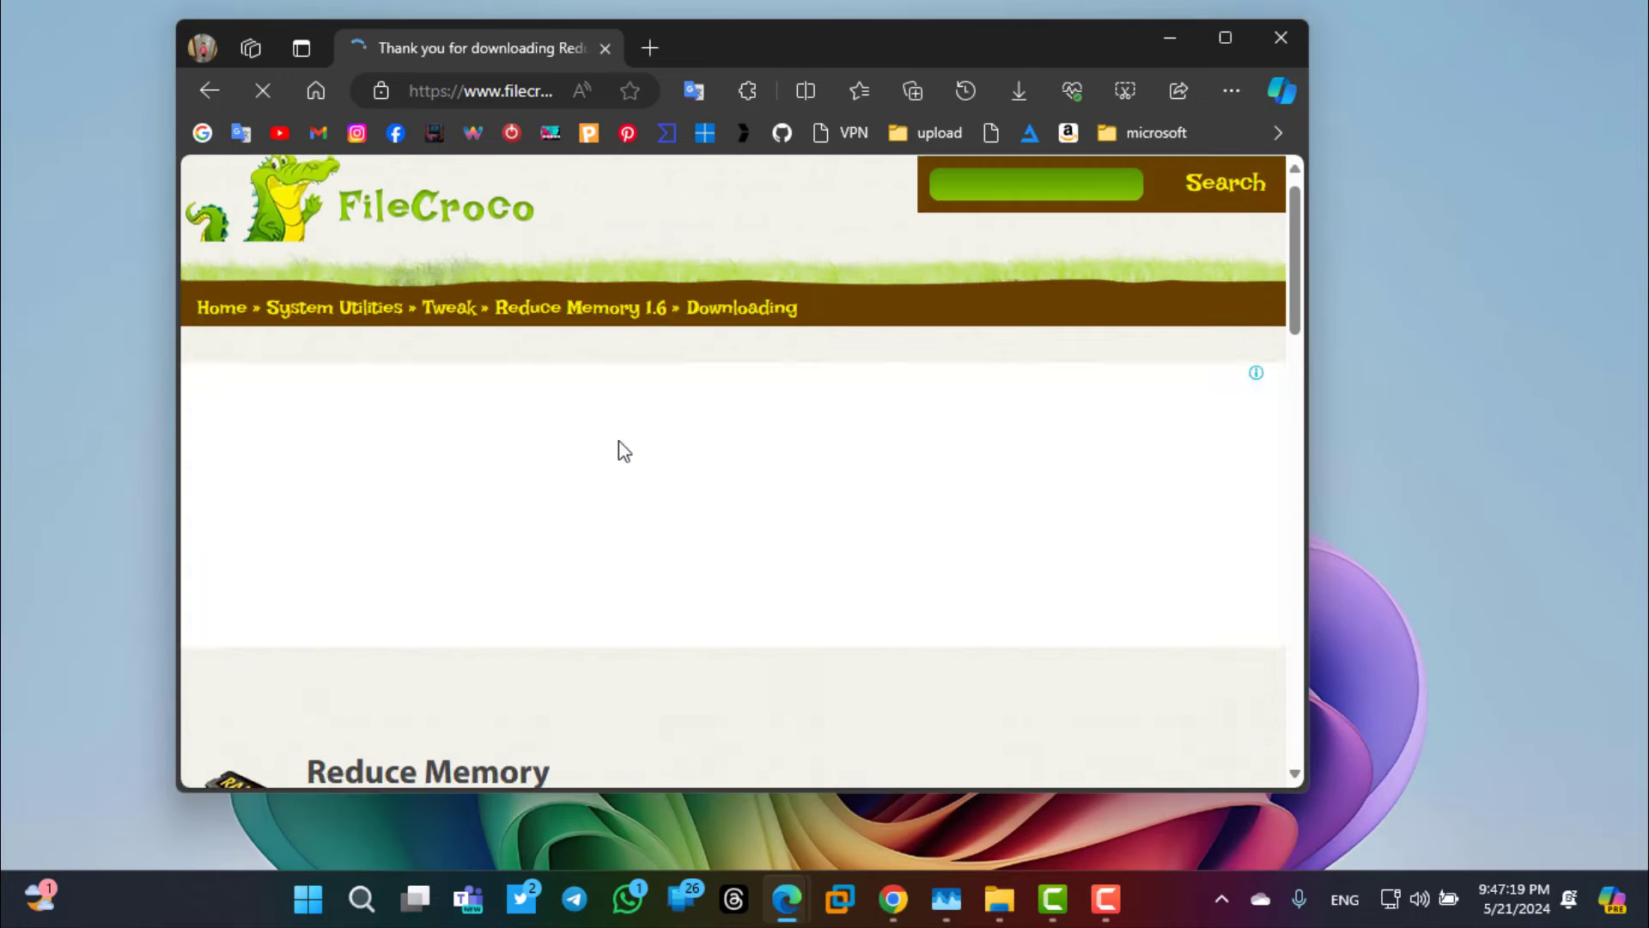
{"action": "scroll", "coordinate": [489, 527], "scroll_direction": "down", "scroll_amount": 5}
{"action": "left_click", "coordinate": [292, 511]}
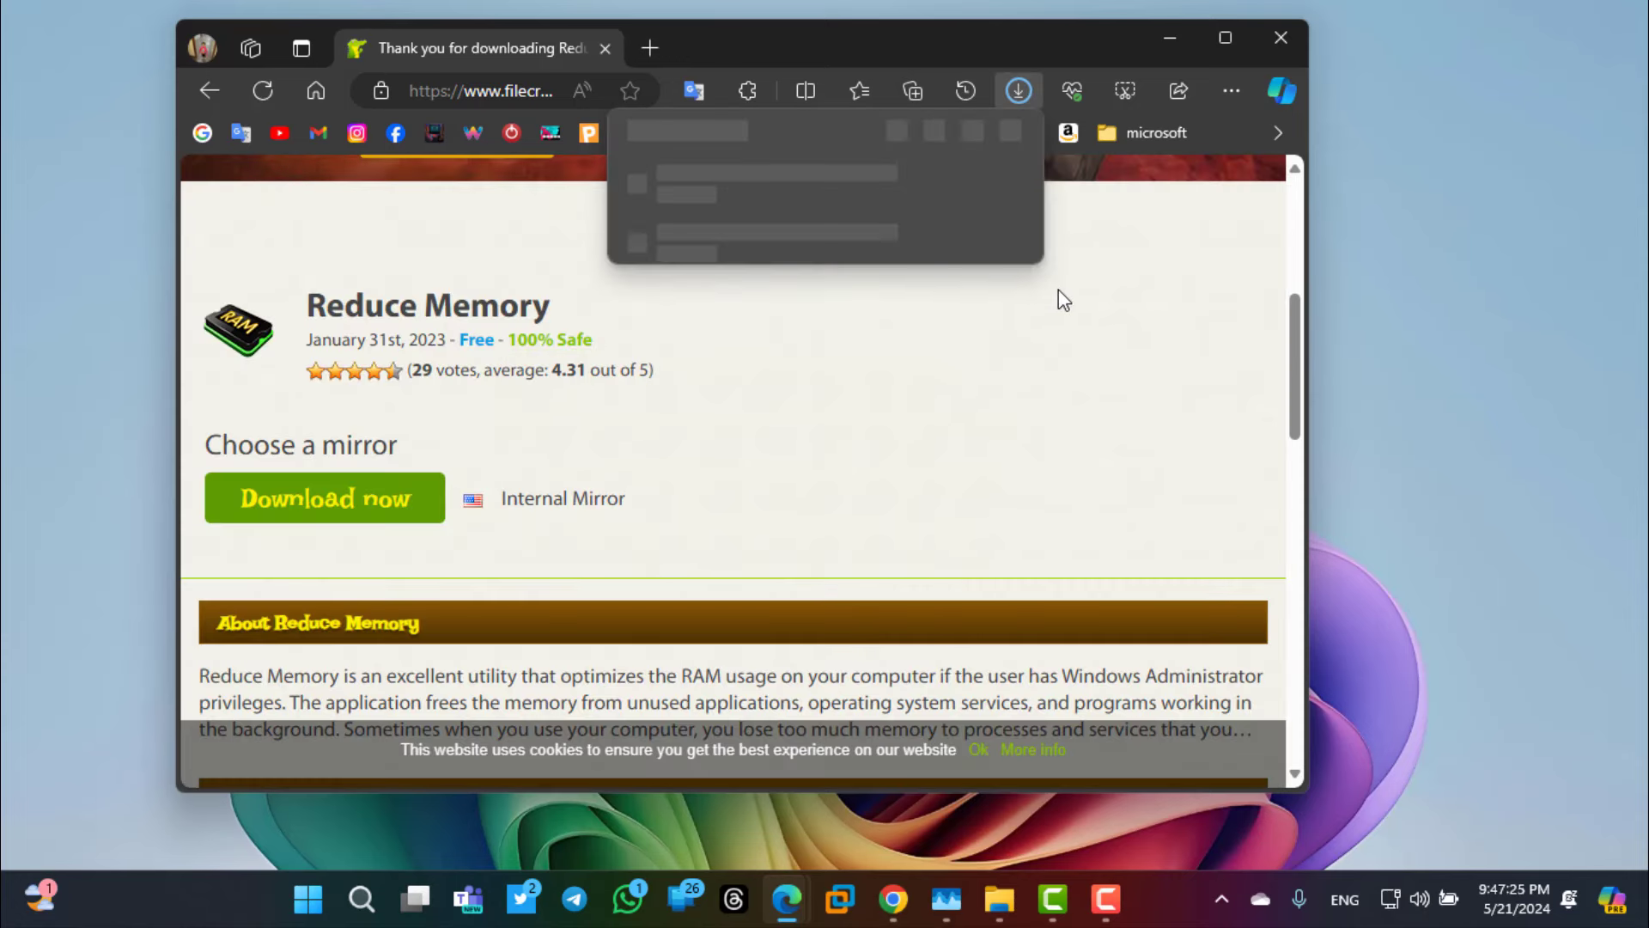
Extract the downloaded ReduceMemory archive in the Downloads folder and open the extracted ReduceMemory subfolder.
{"action": "left_click", "coordinate": [979, 182]}
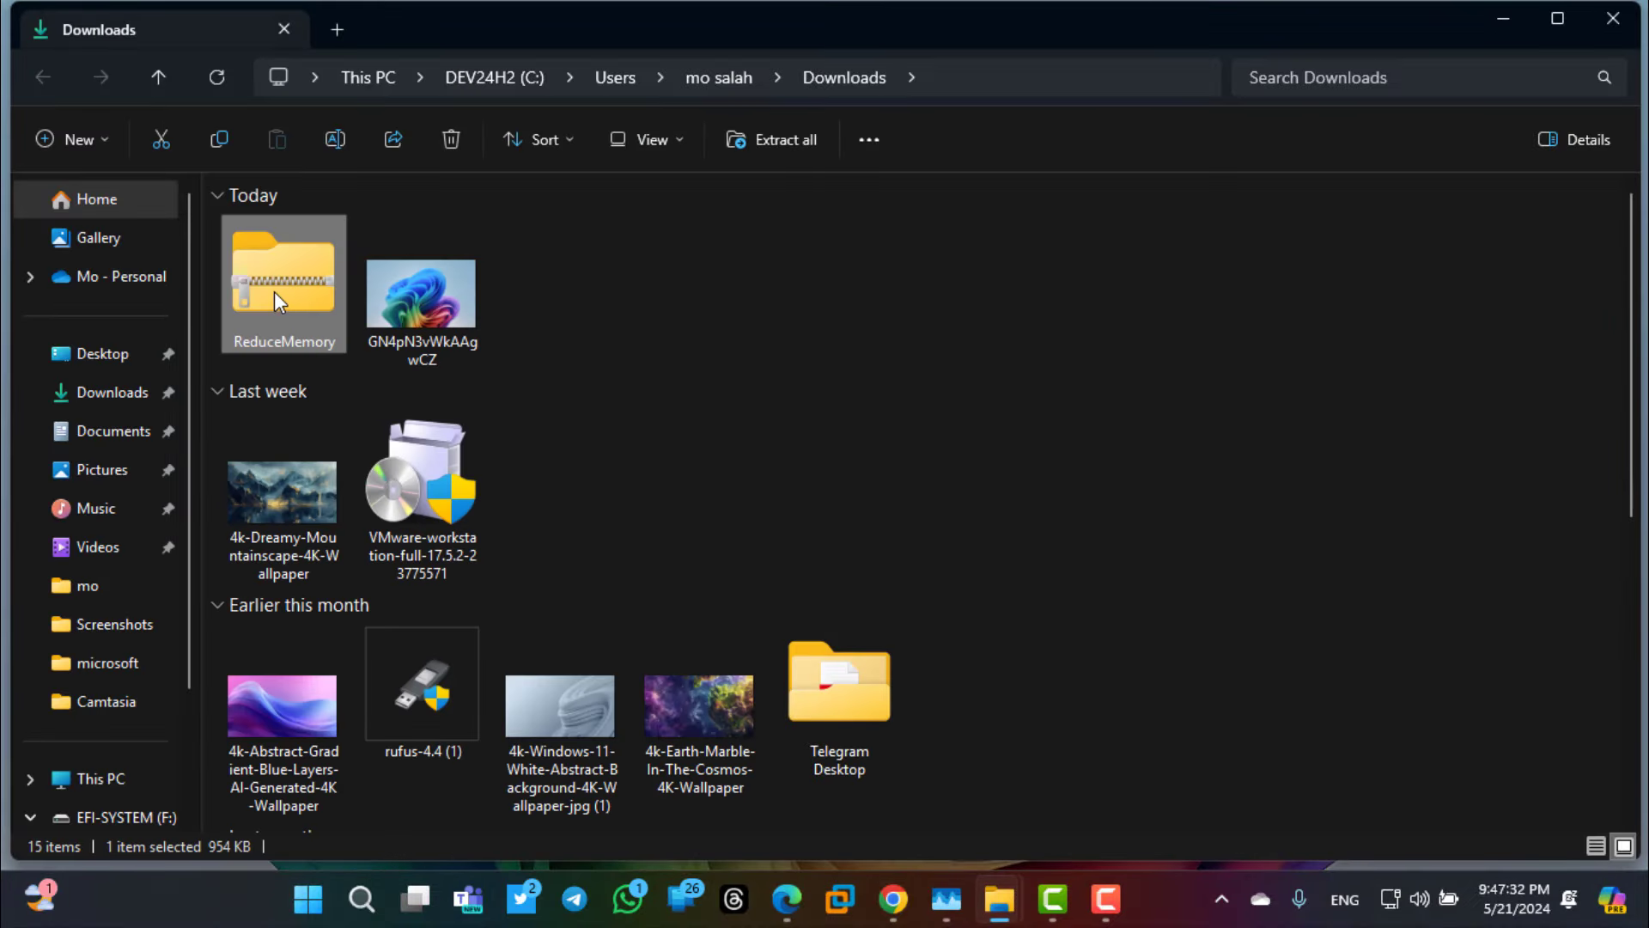
{"action": "right_click", "coordinate": [274, 291]}
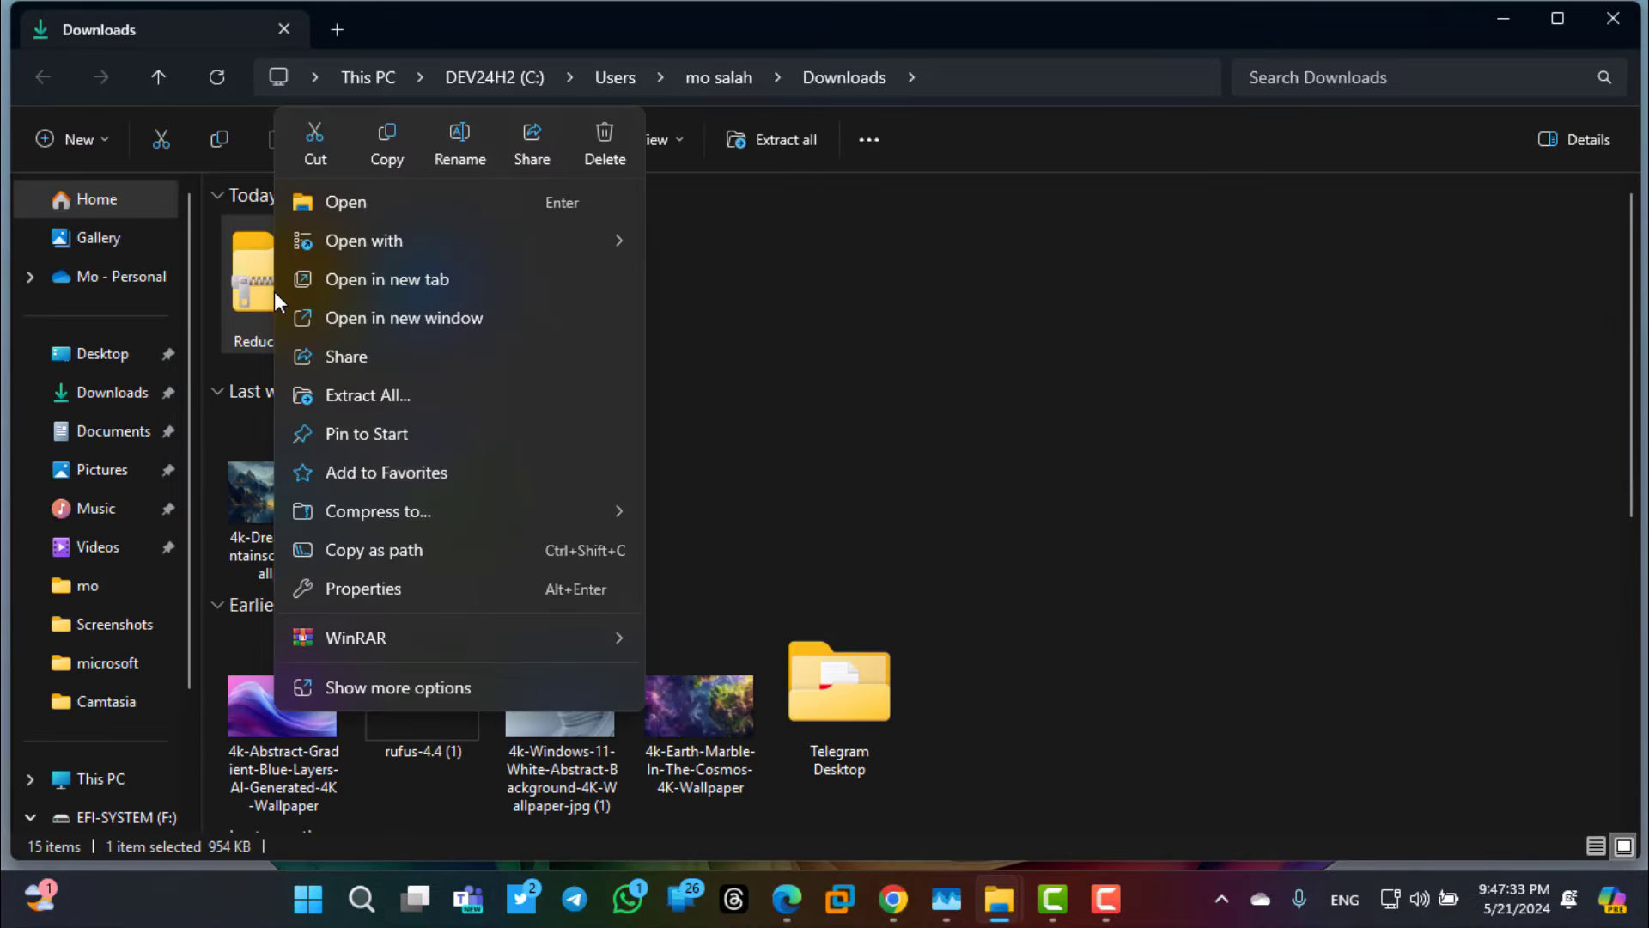
{"action": "left_click", "coordinate": [461, 397]}
{"action": "left_click", "coordinate": [1047, 680]}
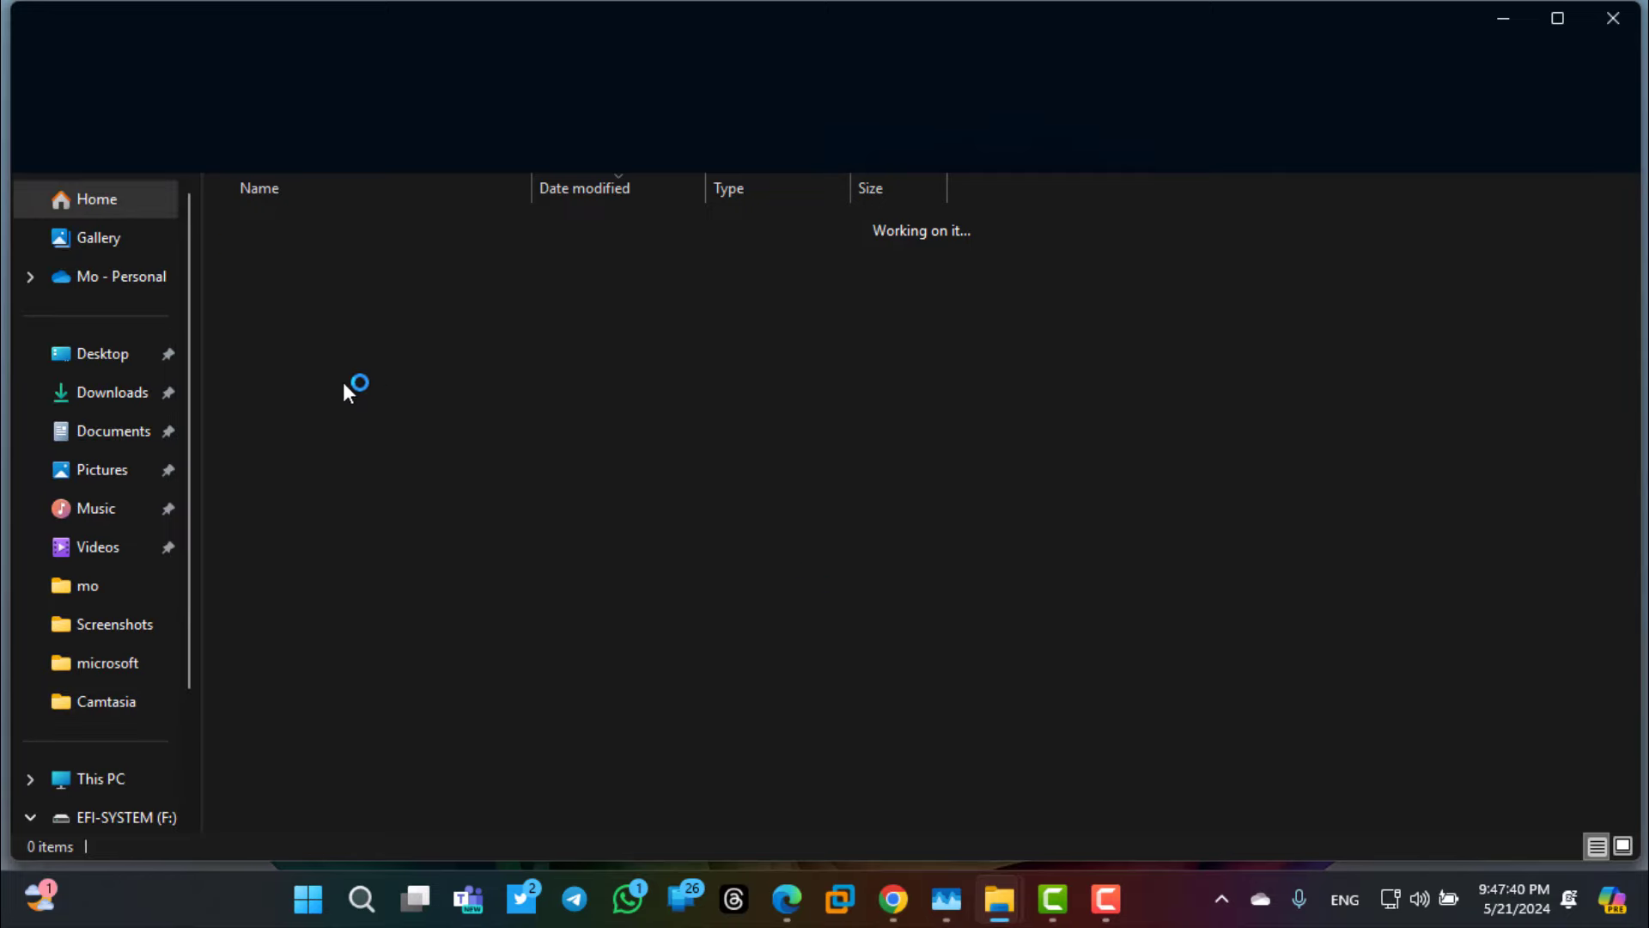
{"action": "double_click", "coordinate": [298, 266]}
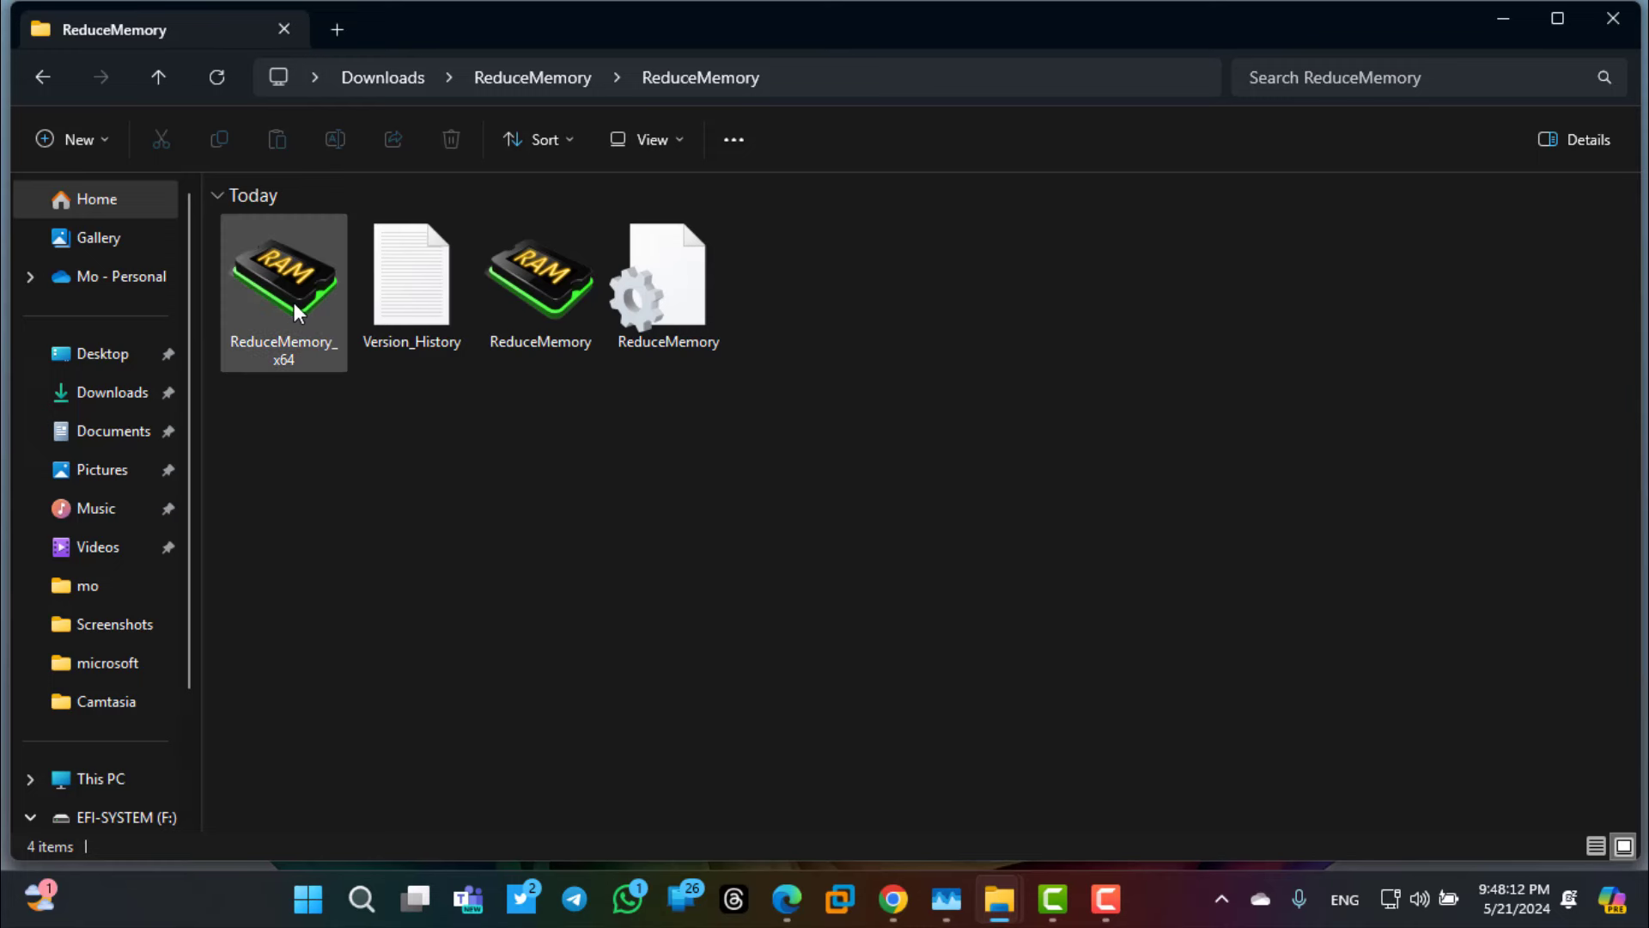
Run ReduceMemory_x64 as administrator and minimize both File Explorer windows.
{"action": "mouse_move", "coordinate": [294, 307]}
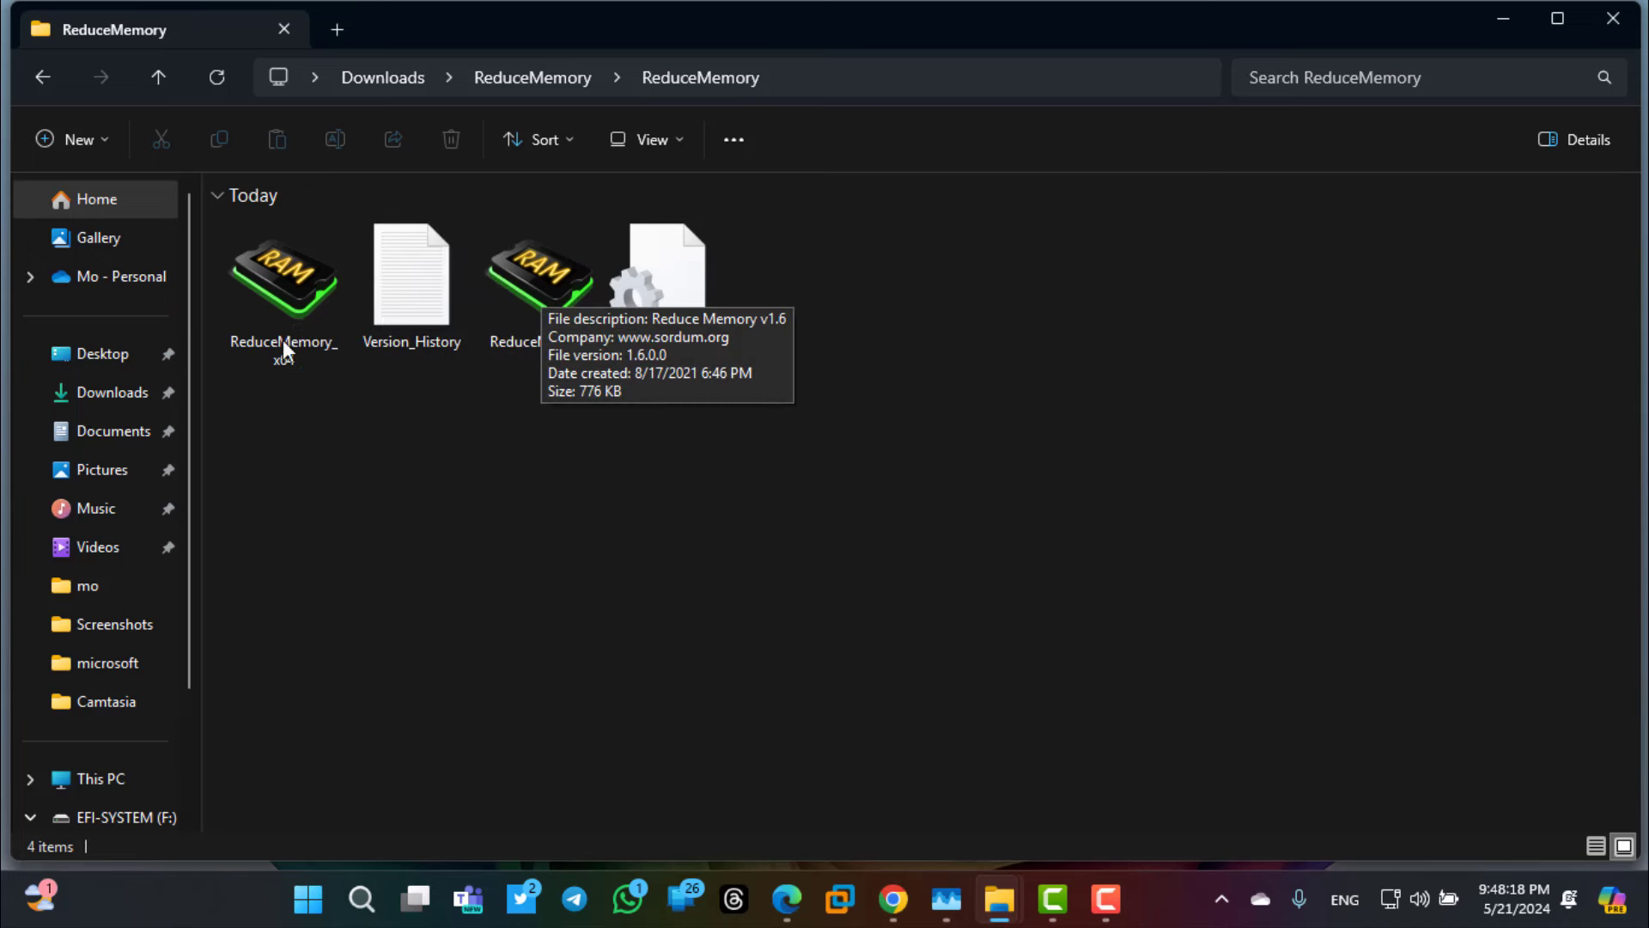
{"action": "left_click", "coordinate": [283, 305]}
{"action": "right_click", "coordinate": [284, 301]}
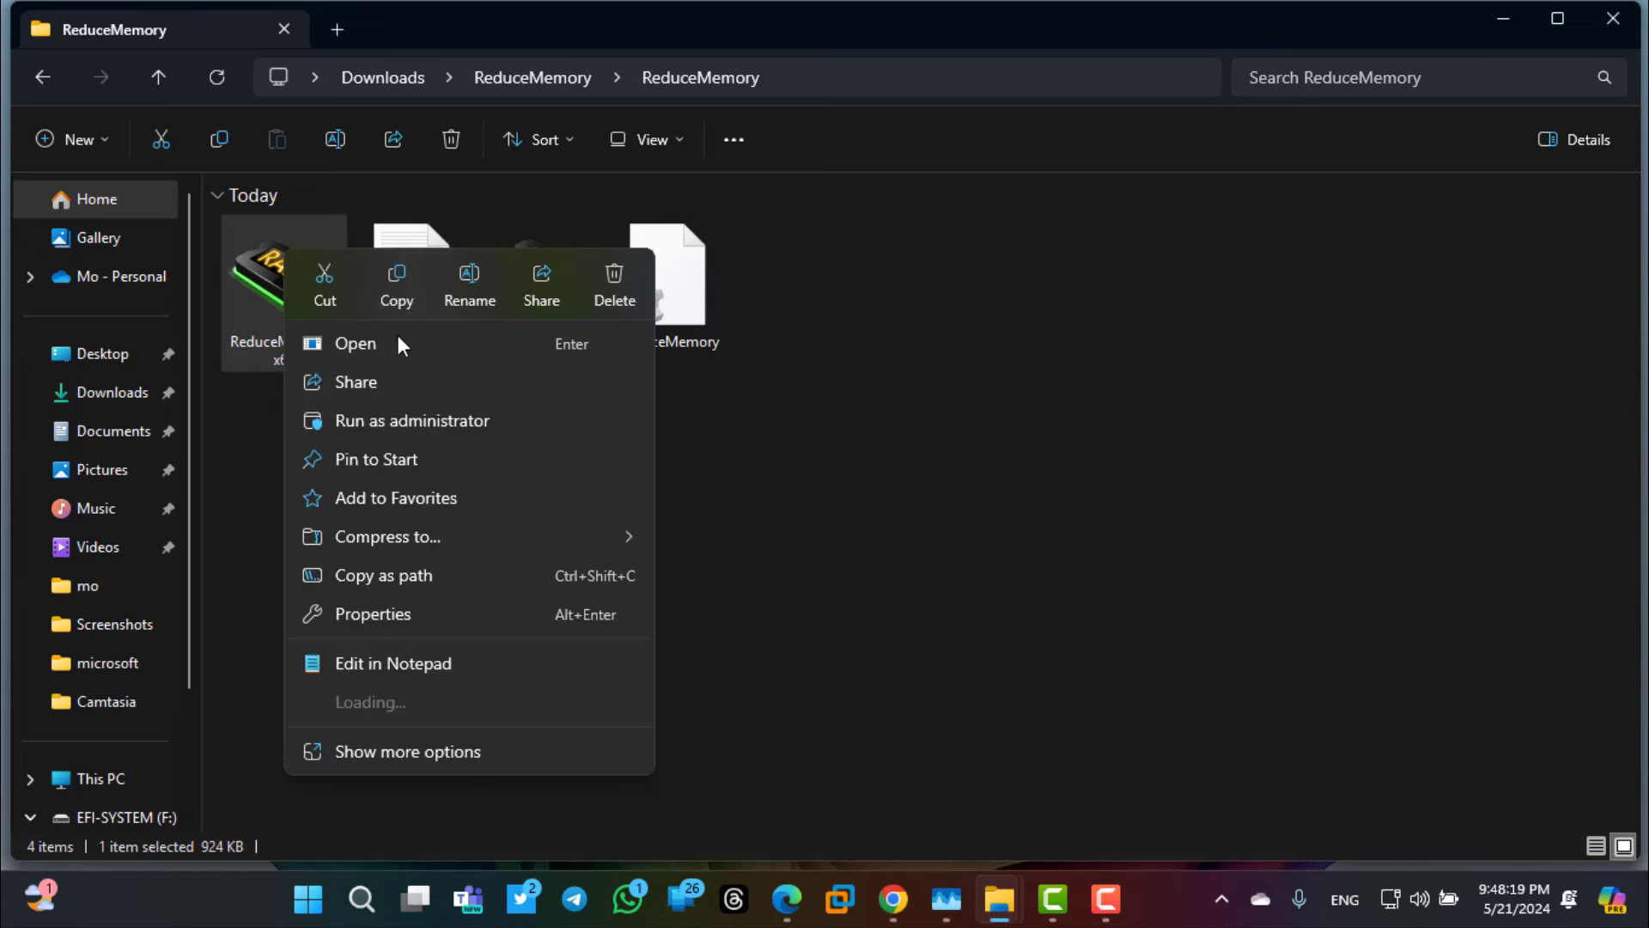
{"action": "left_click", "coordinate": [488, 419]}
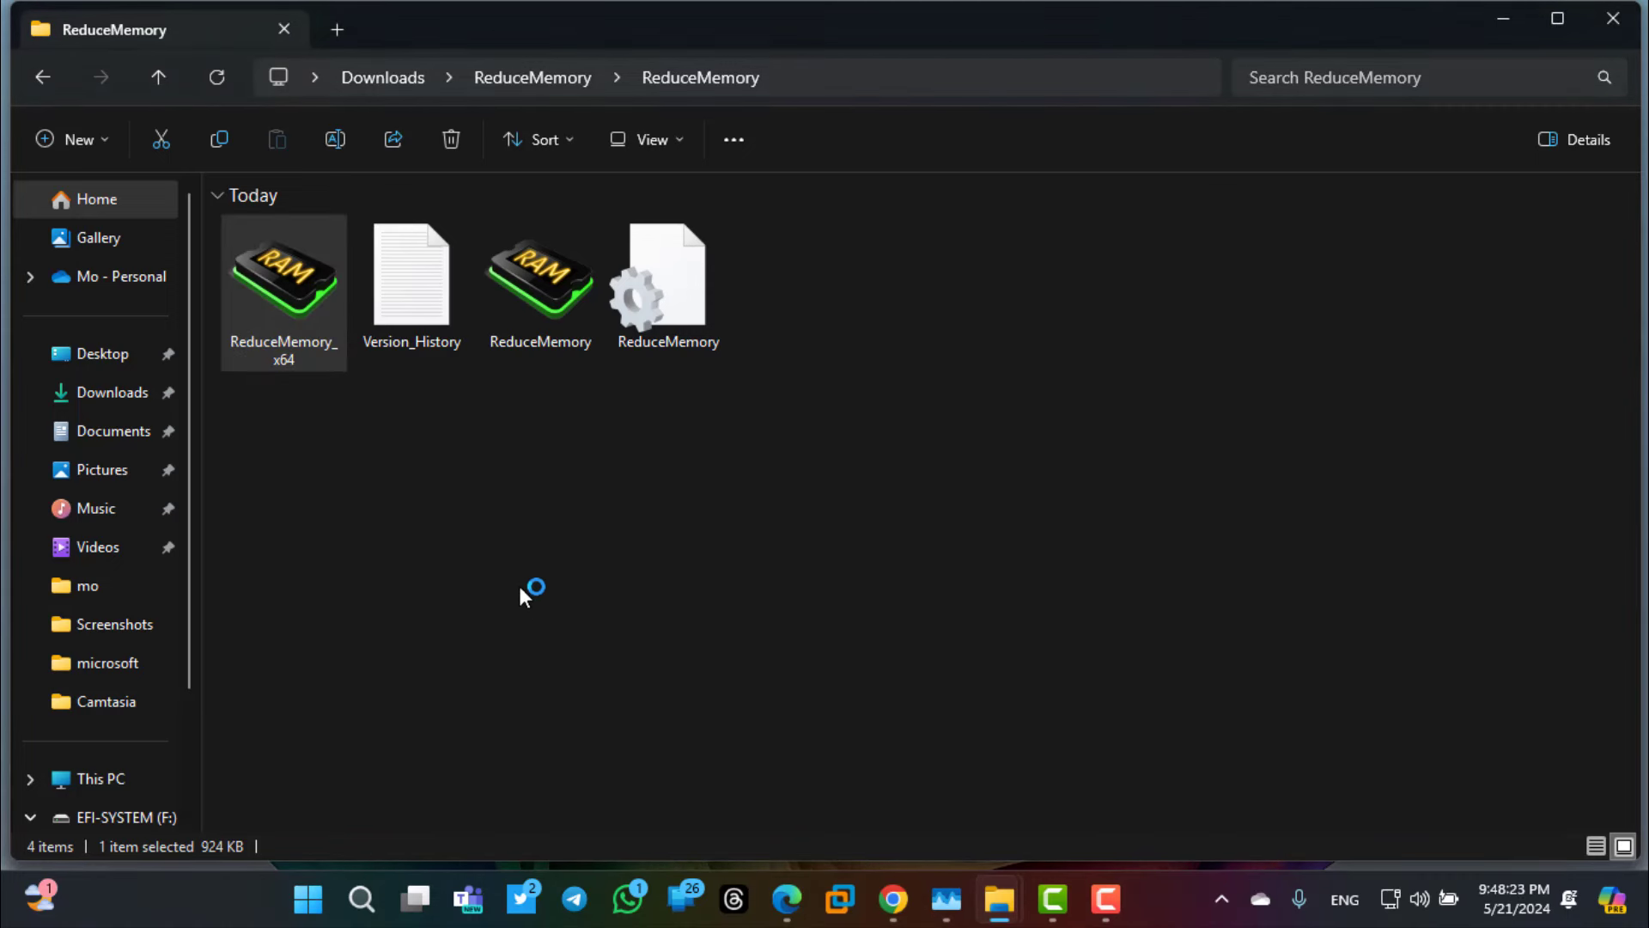
{"action": "left_click", "coordinate": [1503, 19]}
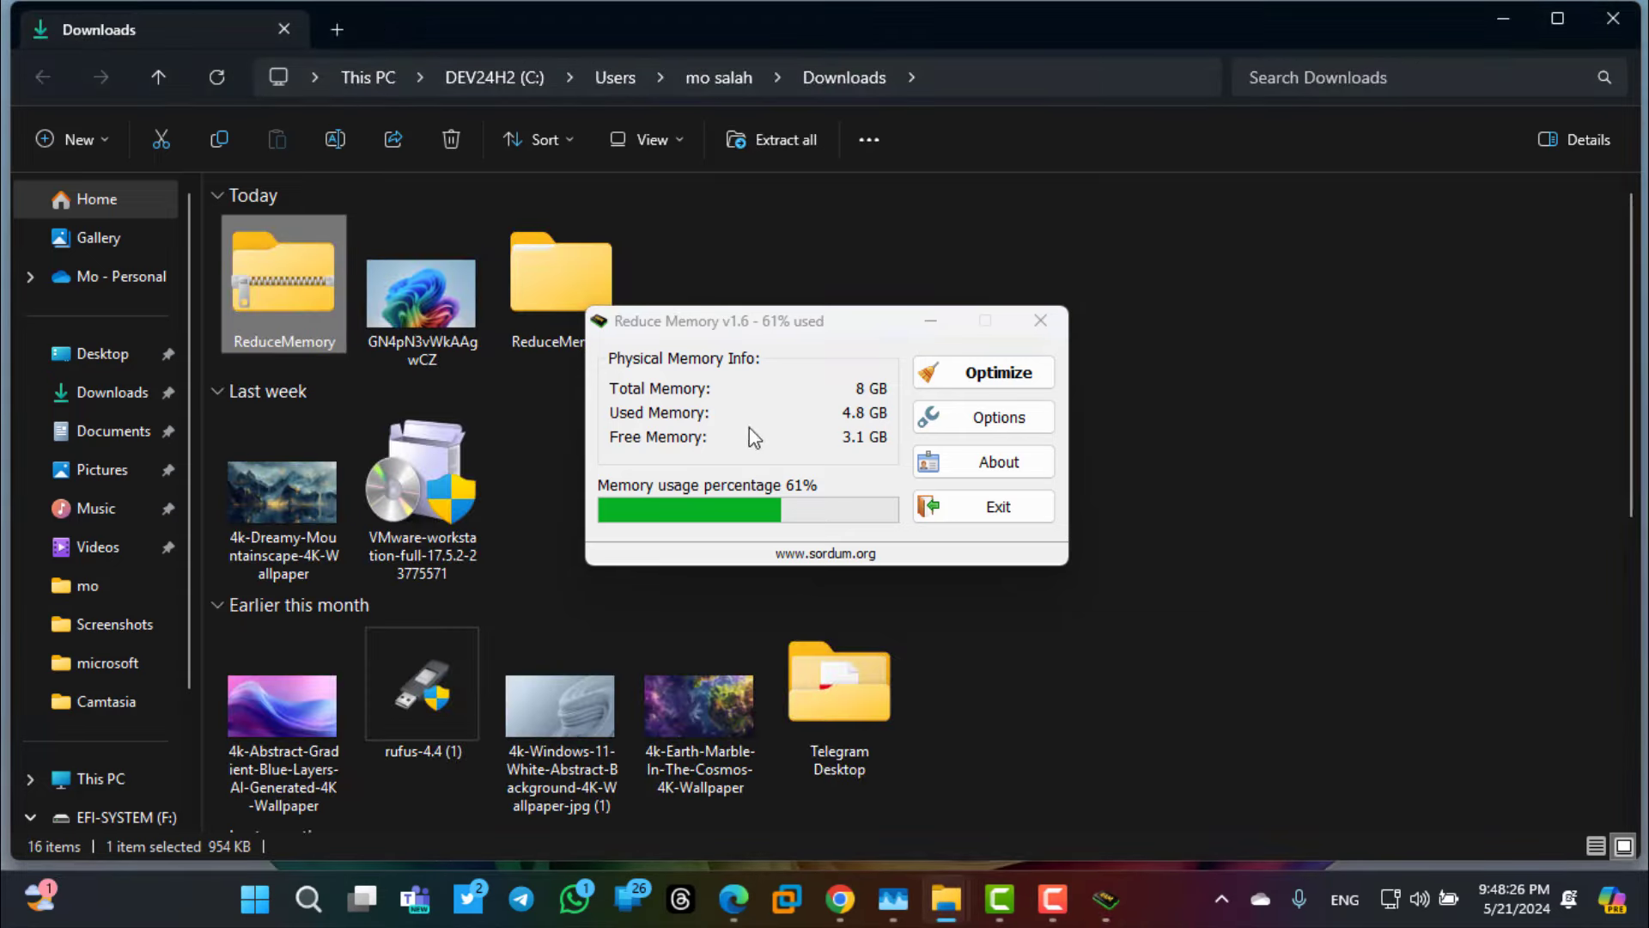
{"action": "left_click", "coordinate": [1503, 18]}
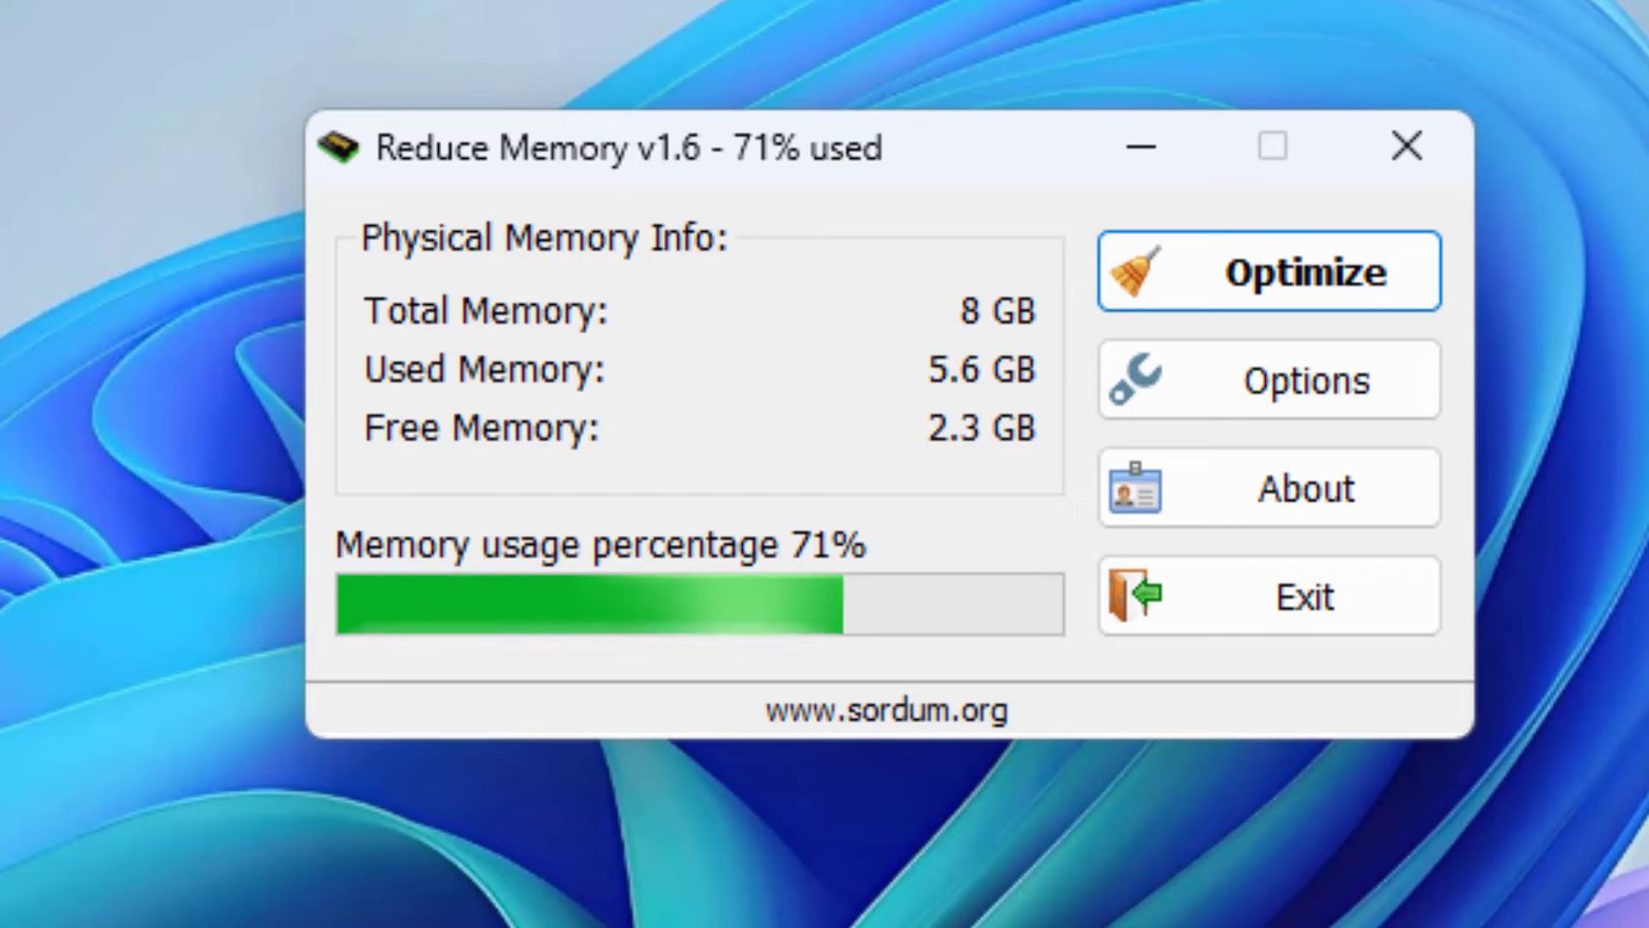
Set the Reduce Memory interface language to Arabic and apply the options.
{"action": "left_click", "coordinate": [1269, 379]}
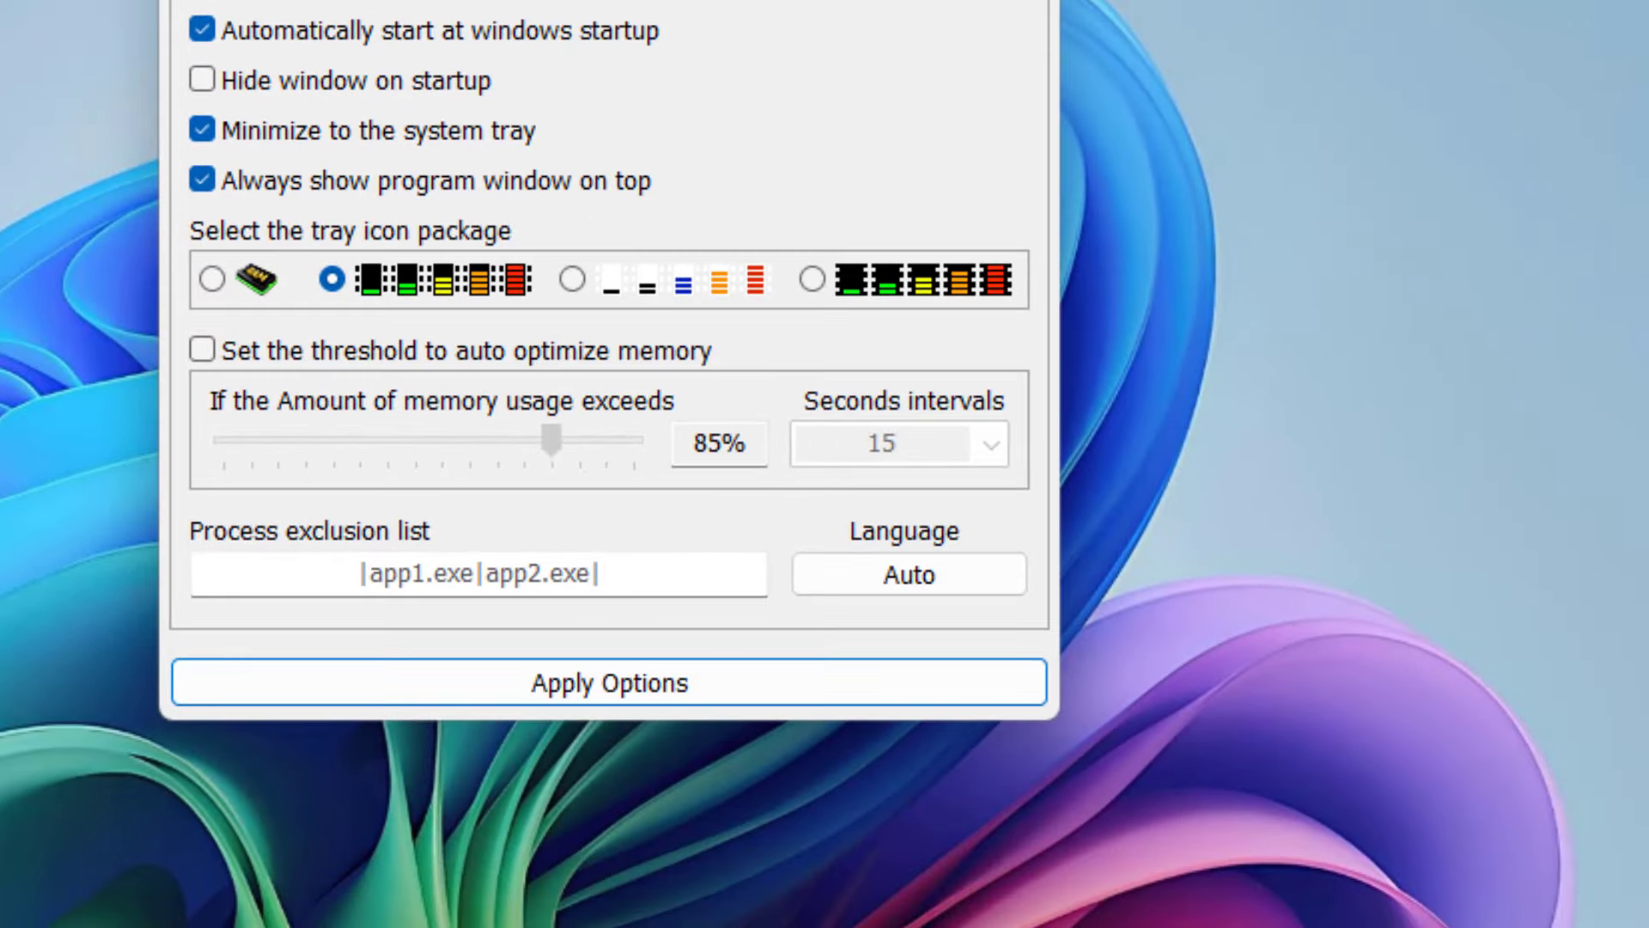
{"action": "left_click", "coordinate": [1328, 840]}
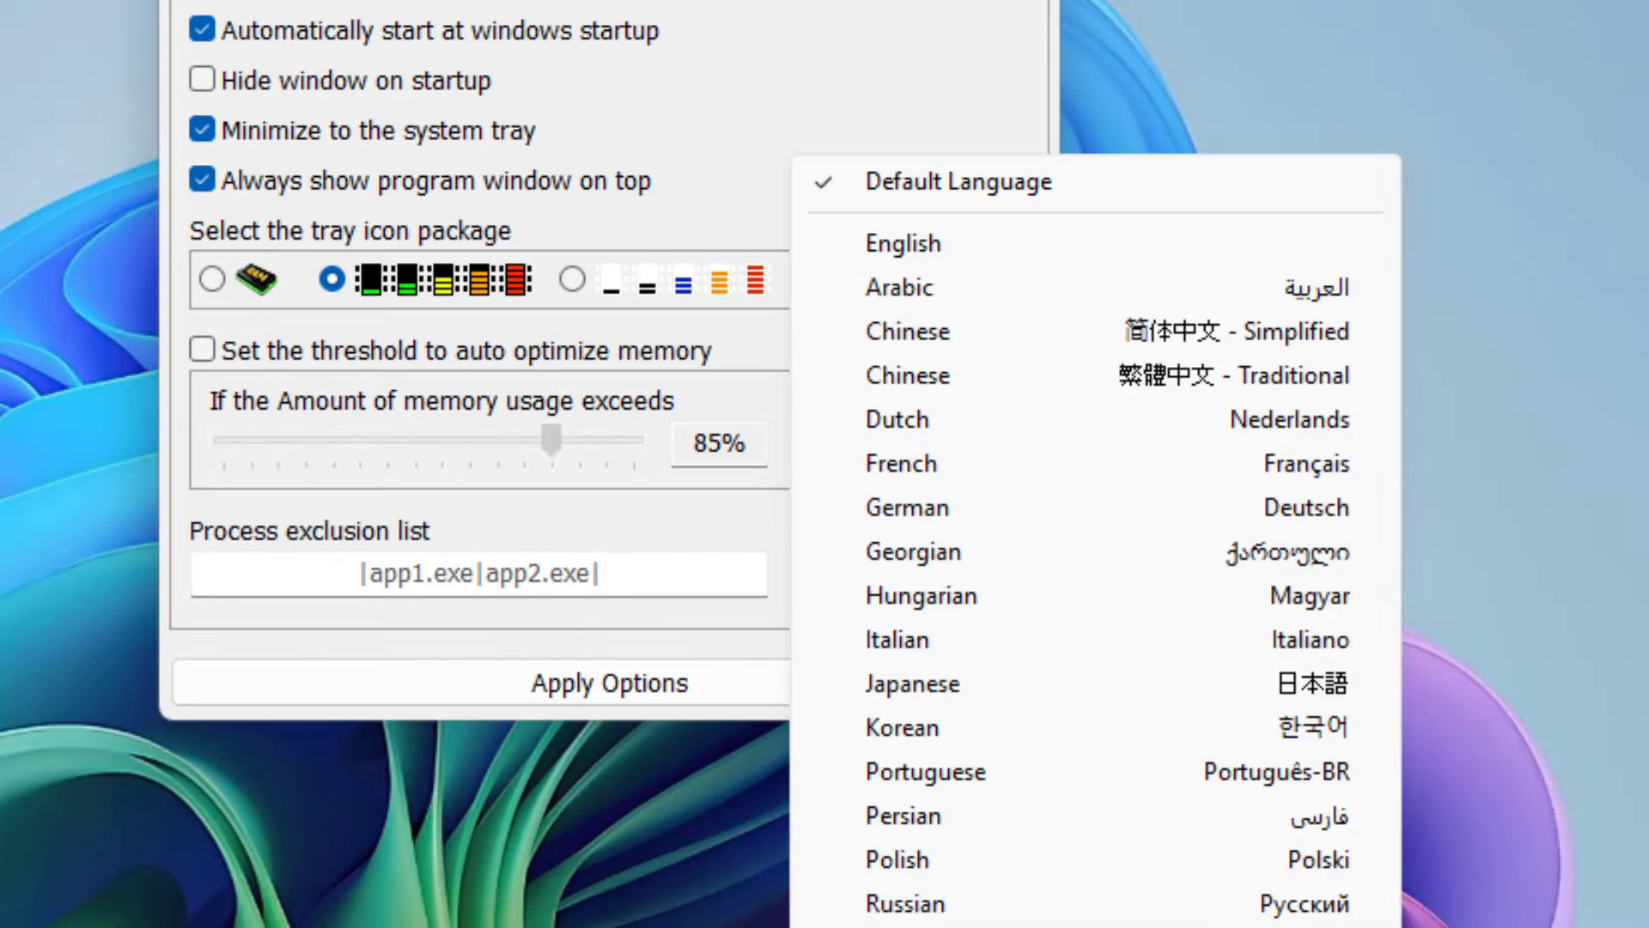
{"action": "left_click", "coordinate": [945, 288]}
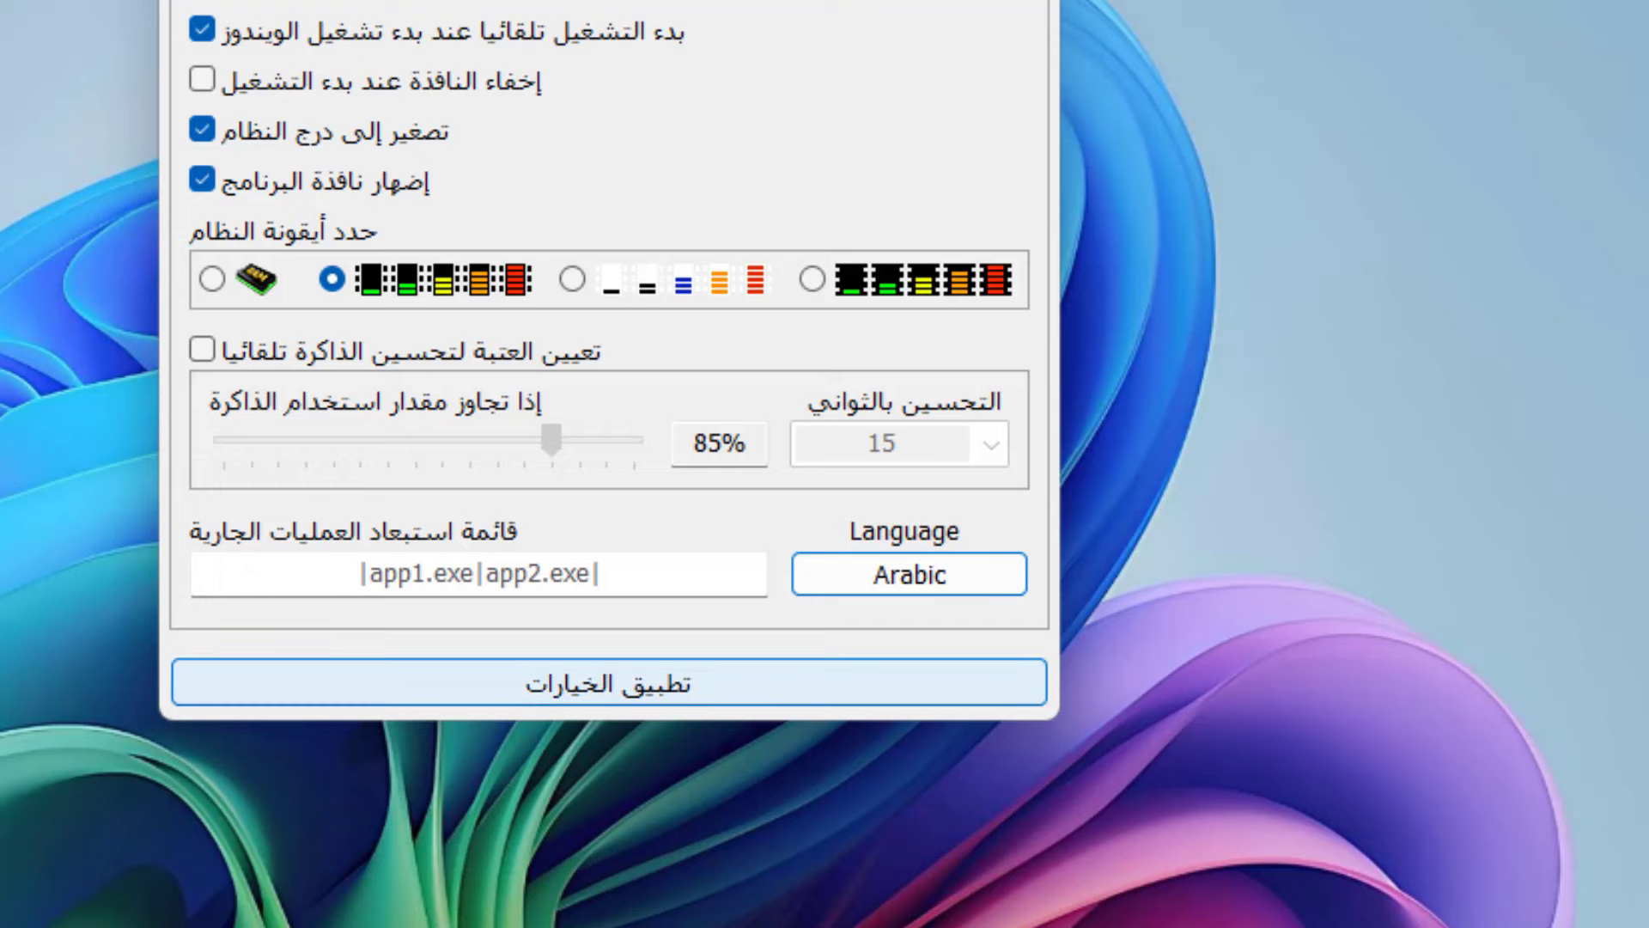
{"action": "left_click", "coordinate": [609, 683]}
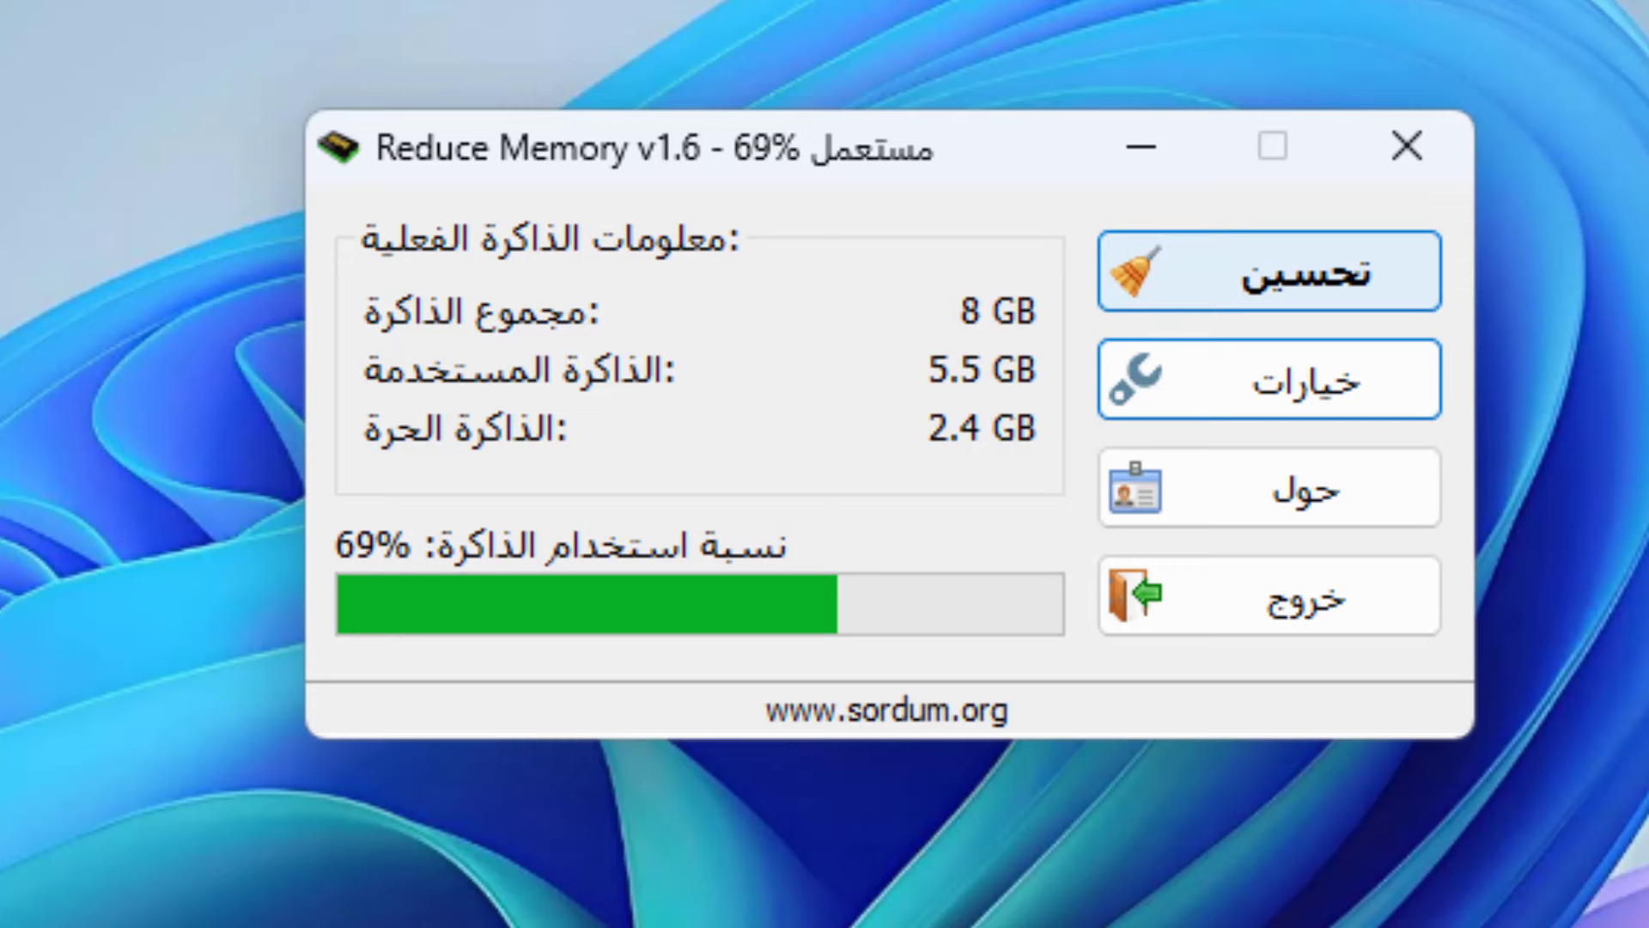
Optimize the memory with Reduce Memory and open the memory performance view in Task Manager.
{"action": "left_click", "coordinate": [1269, 271]}
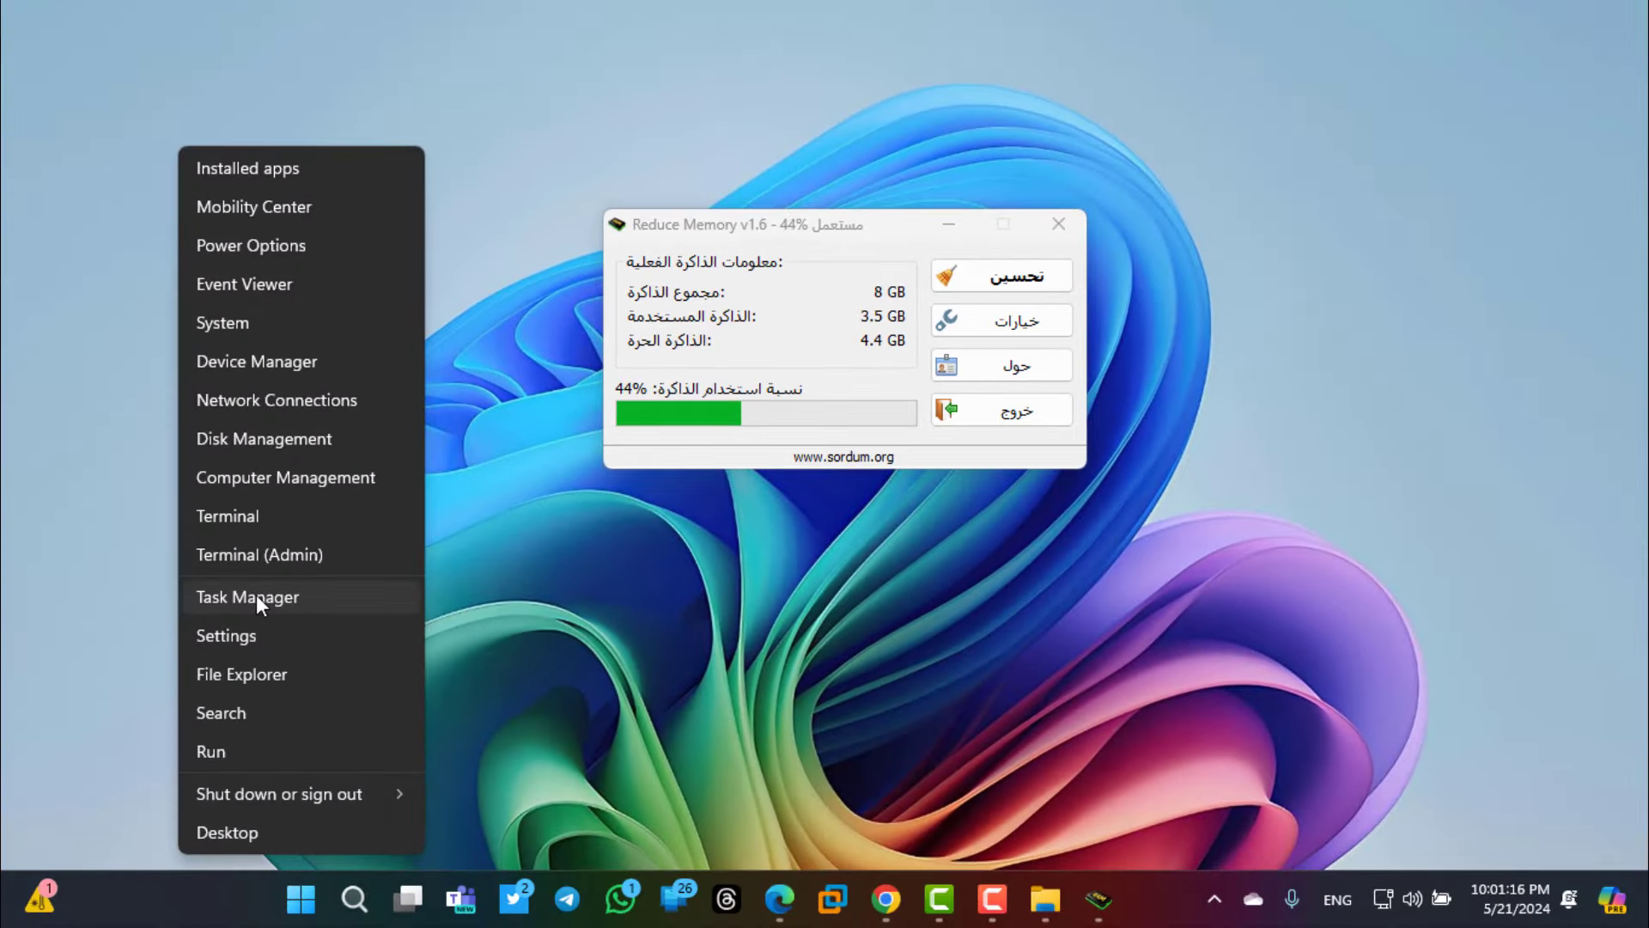
{"action": "left_click", "coordinate": [255, 595]}
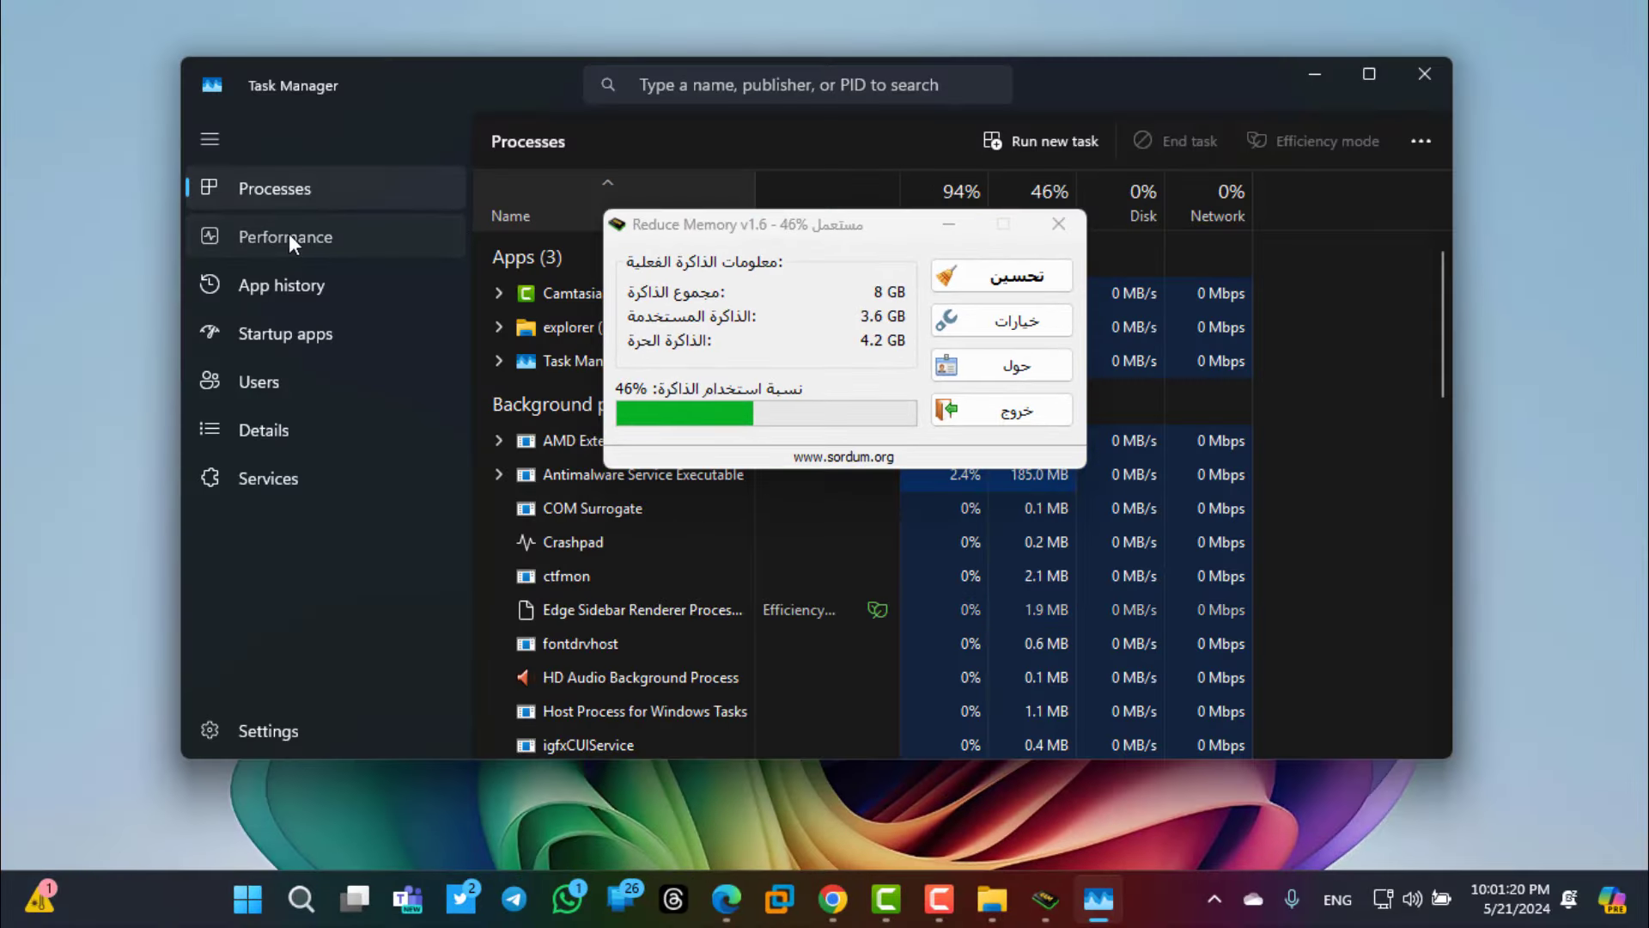
{"action": "left_click", "coordinate": [289, 235]}
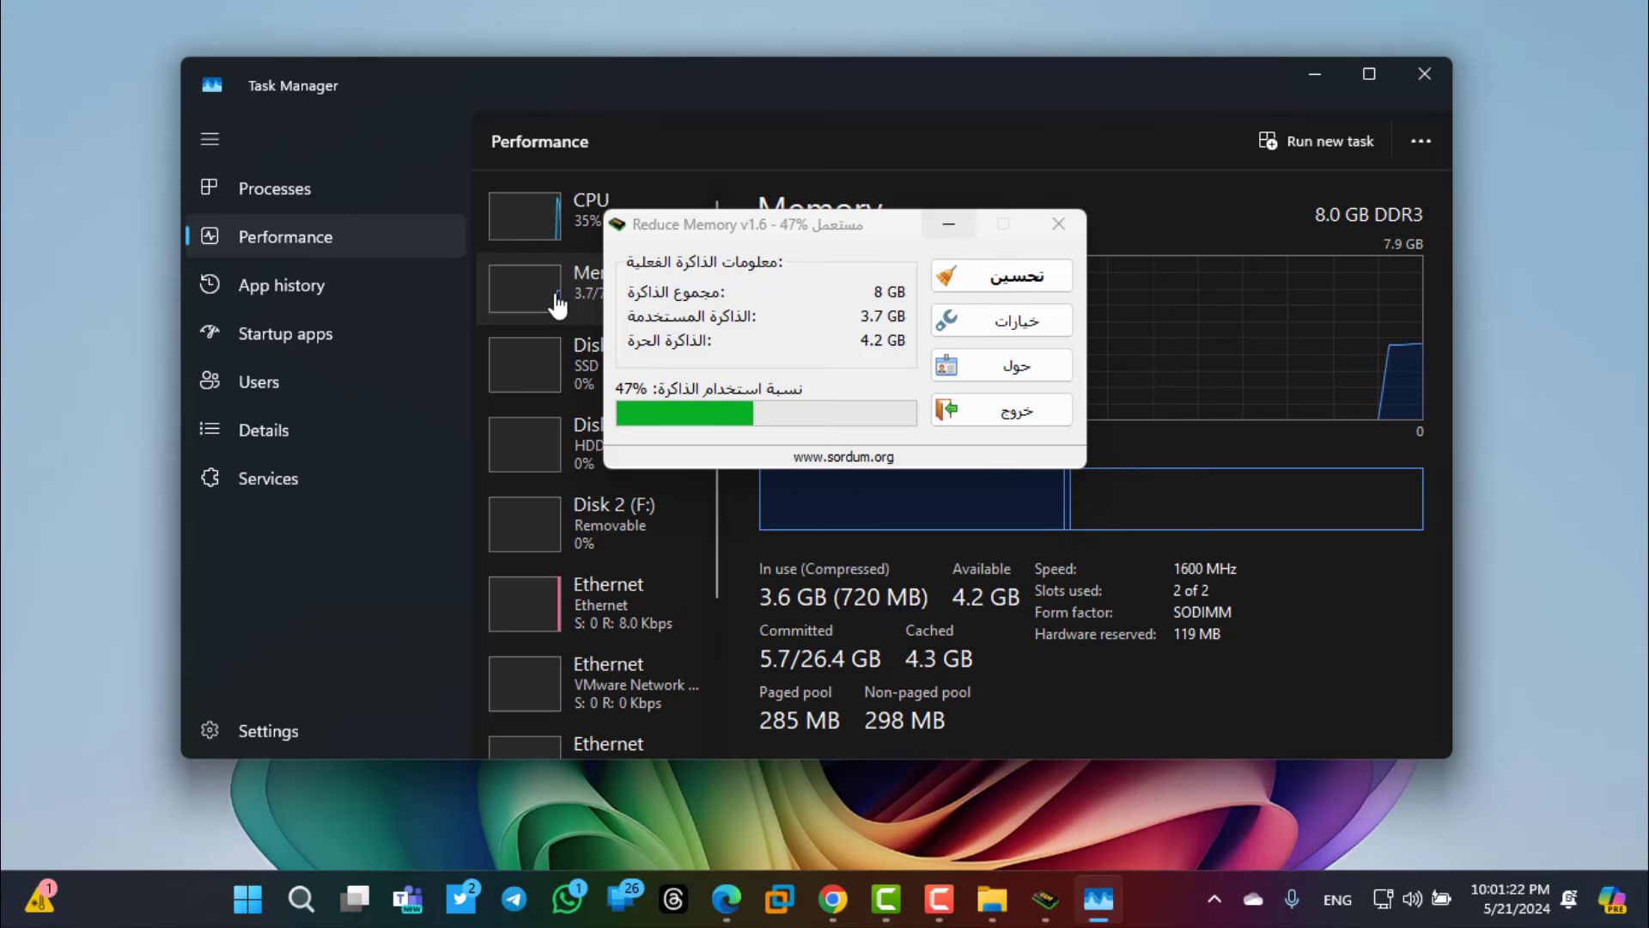
Minimize Reduce Memory to the system tray, restore it from the hidden tray icons and optimize the memory again.
{"action": "left_click", "coordinate": [949, 223]}
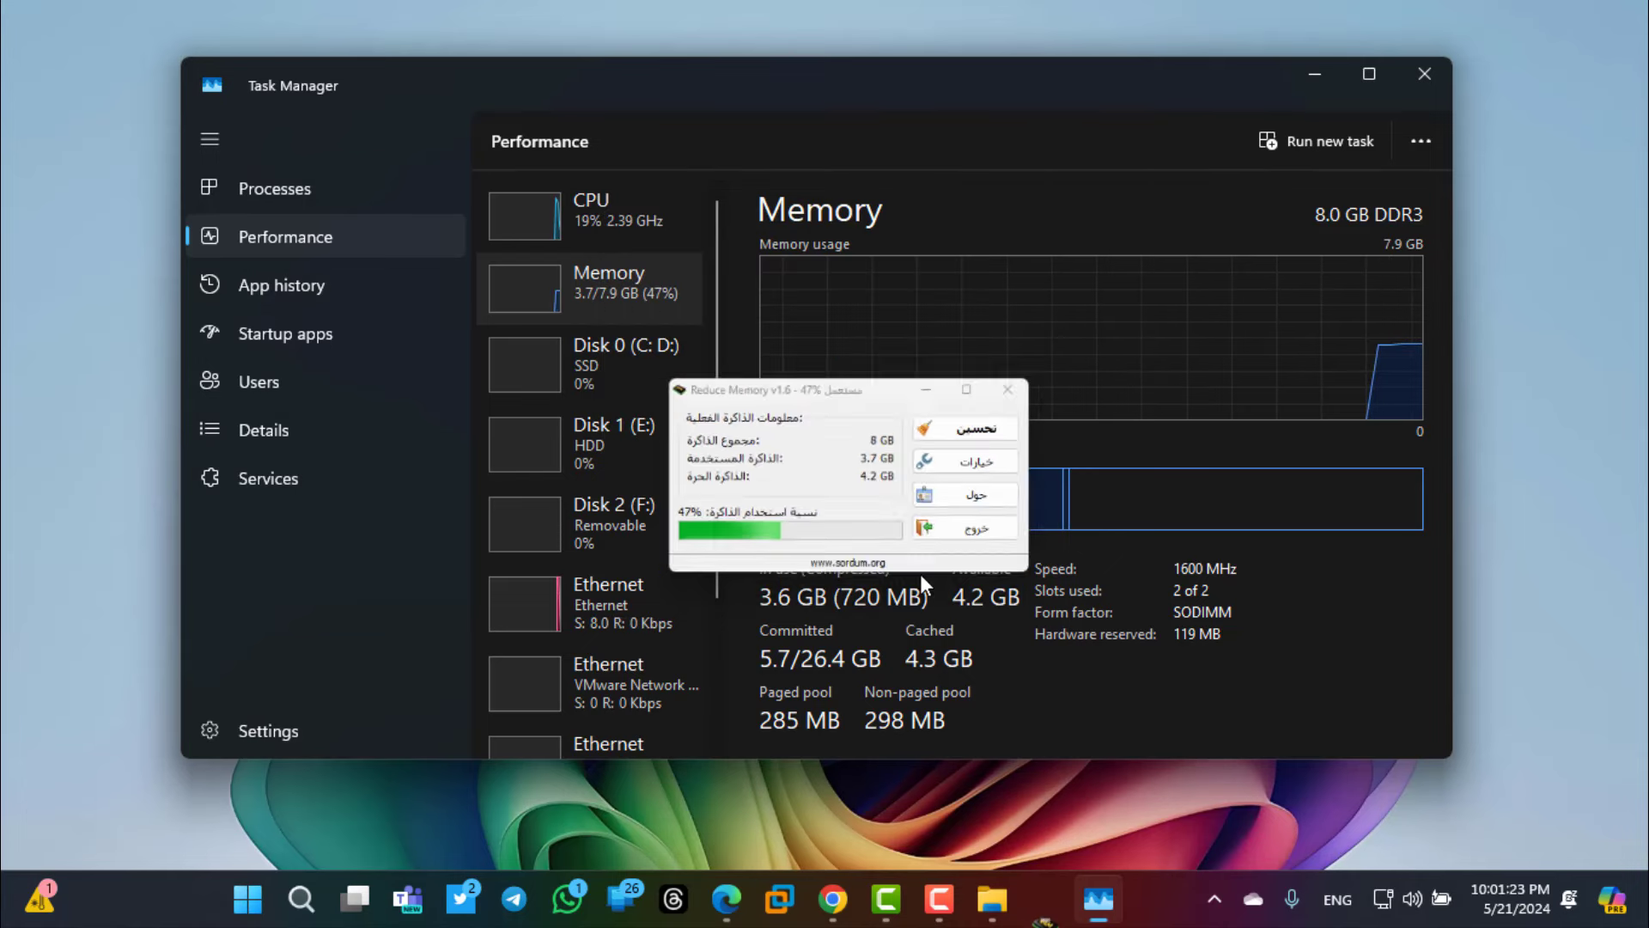
{"action": "left_click", "coordinate": [1215, 899]}
{"action": "left_click", "coordinate": [1214, 899]}
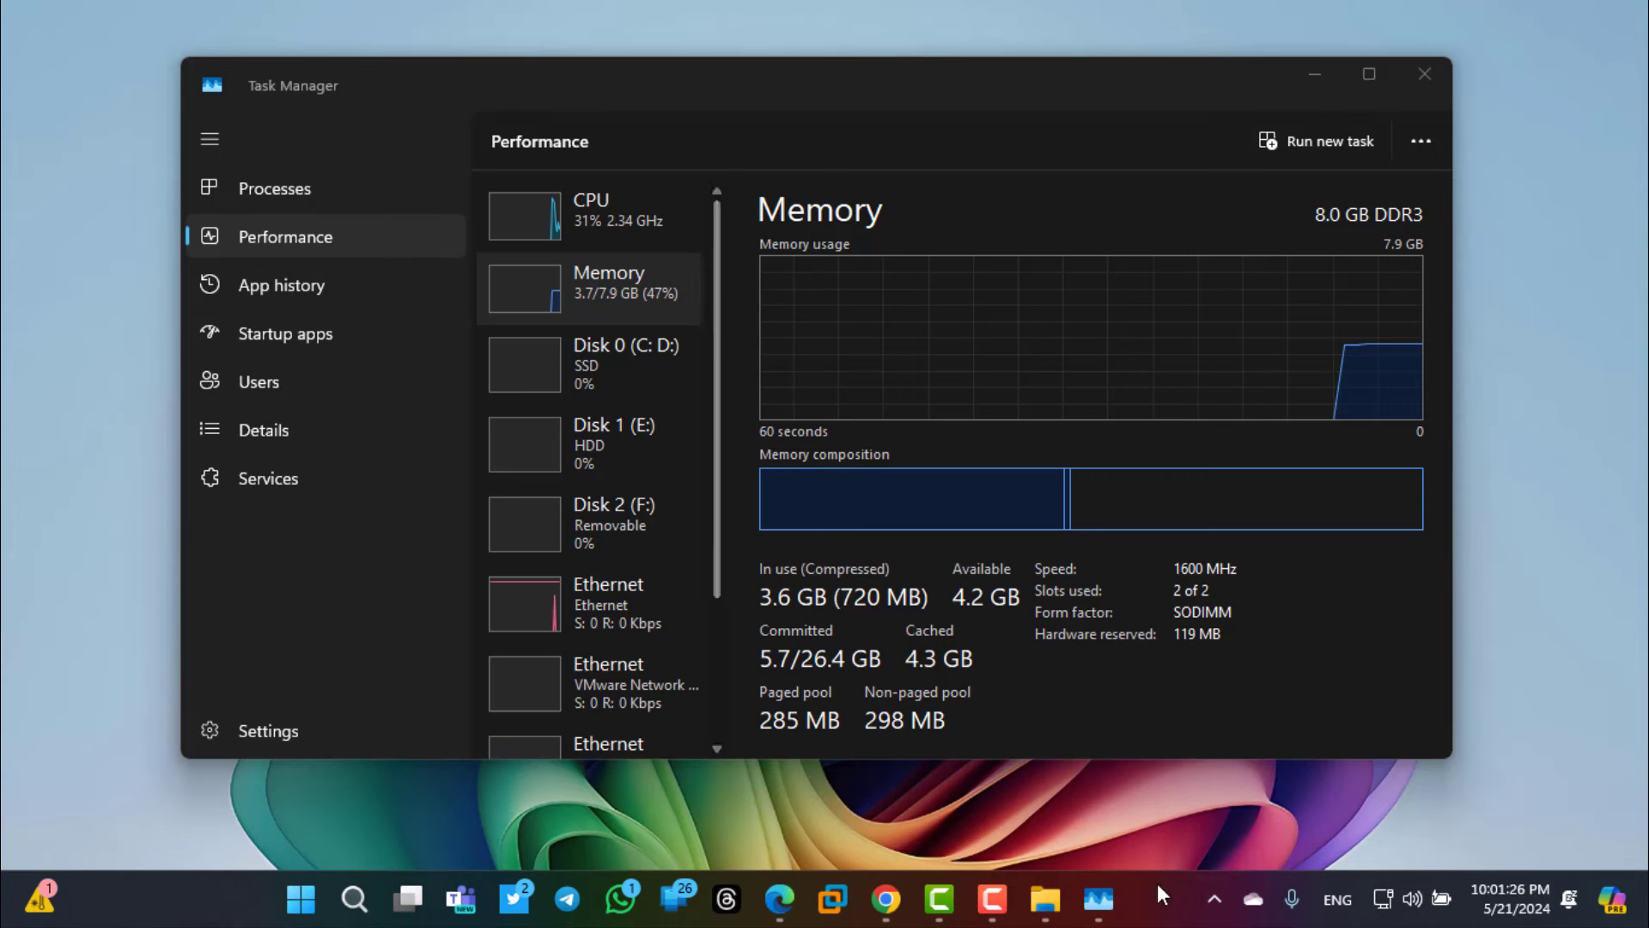
{"action": "left_click", "coordinate": [1214, 899]}
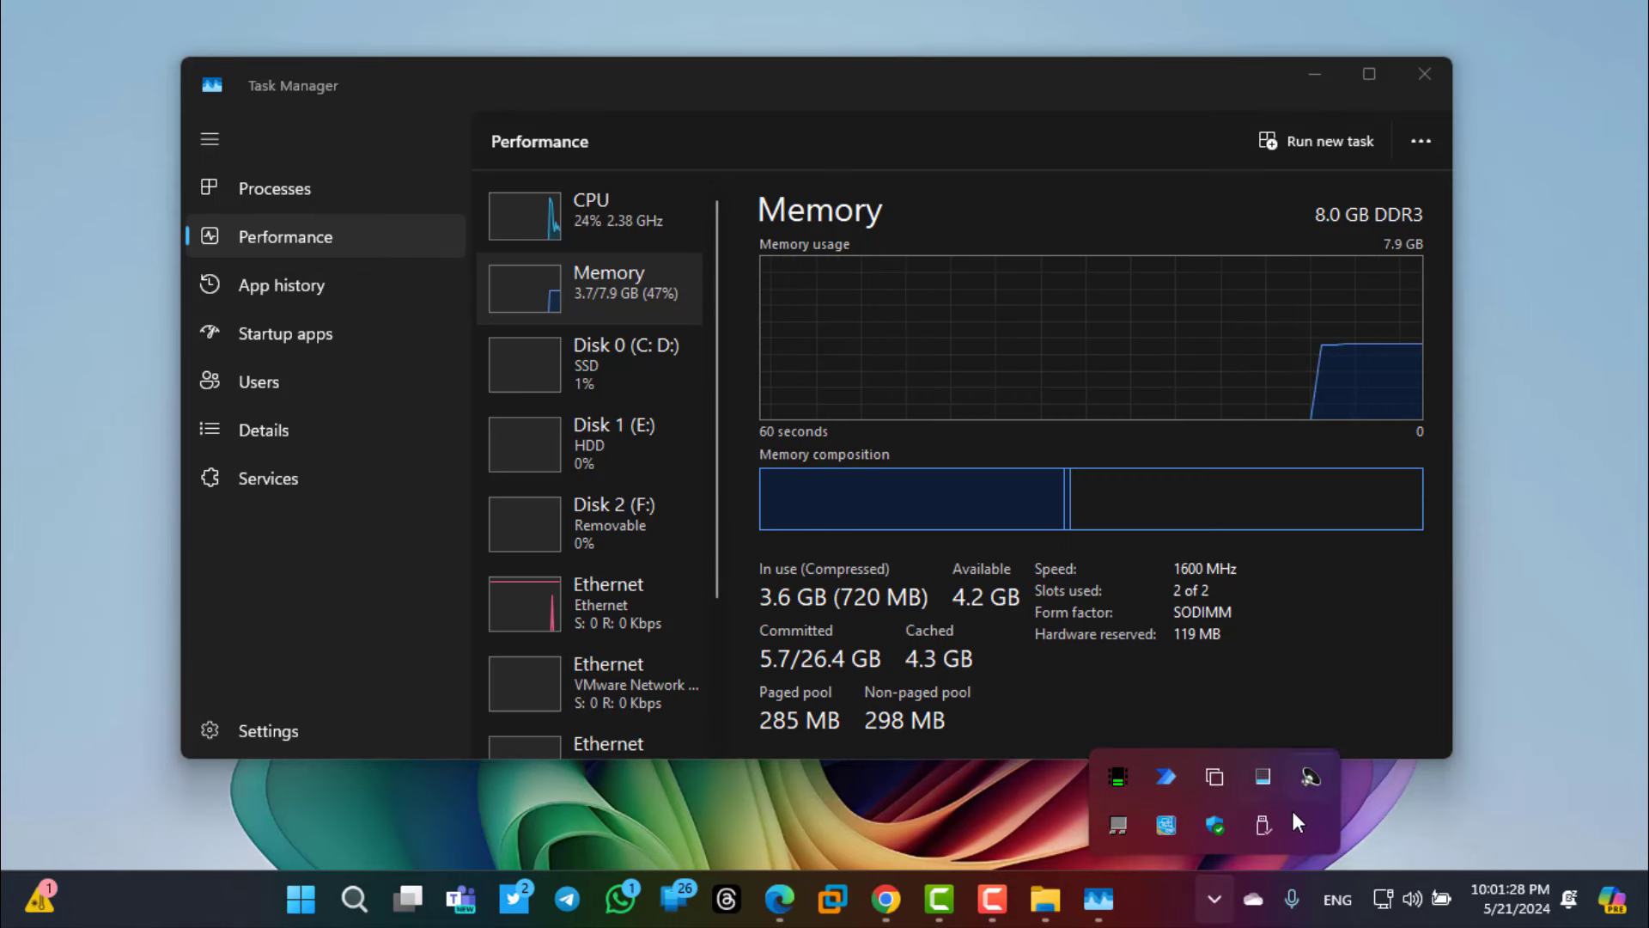
{"action": "left_click", "coordinate": [1131, 782]}
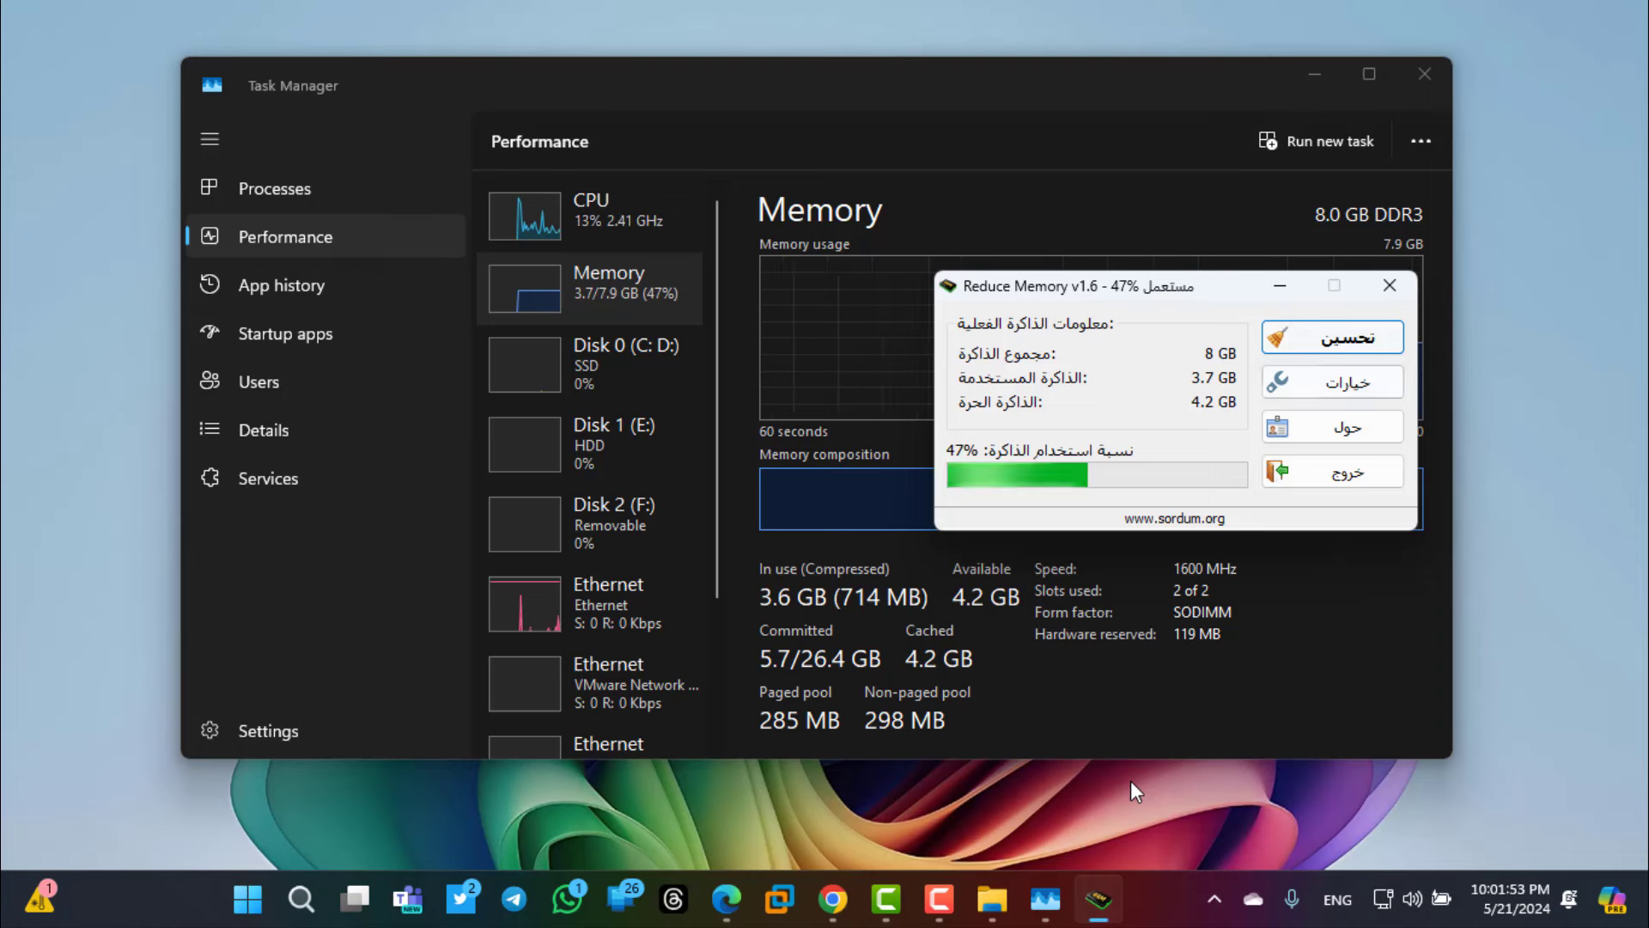
{"action": "key", "text": "Return"}
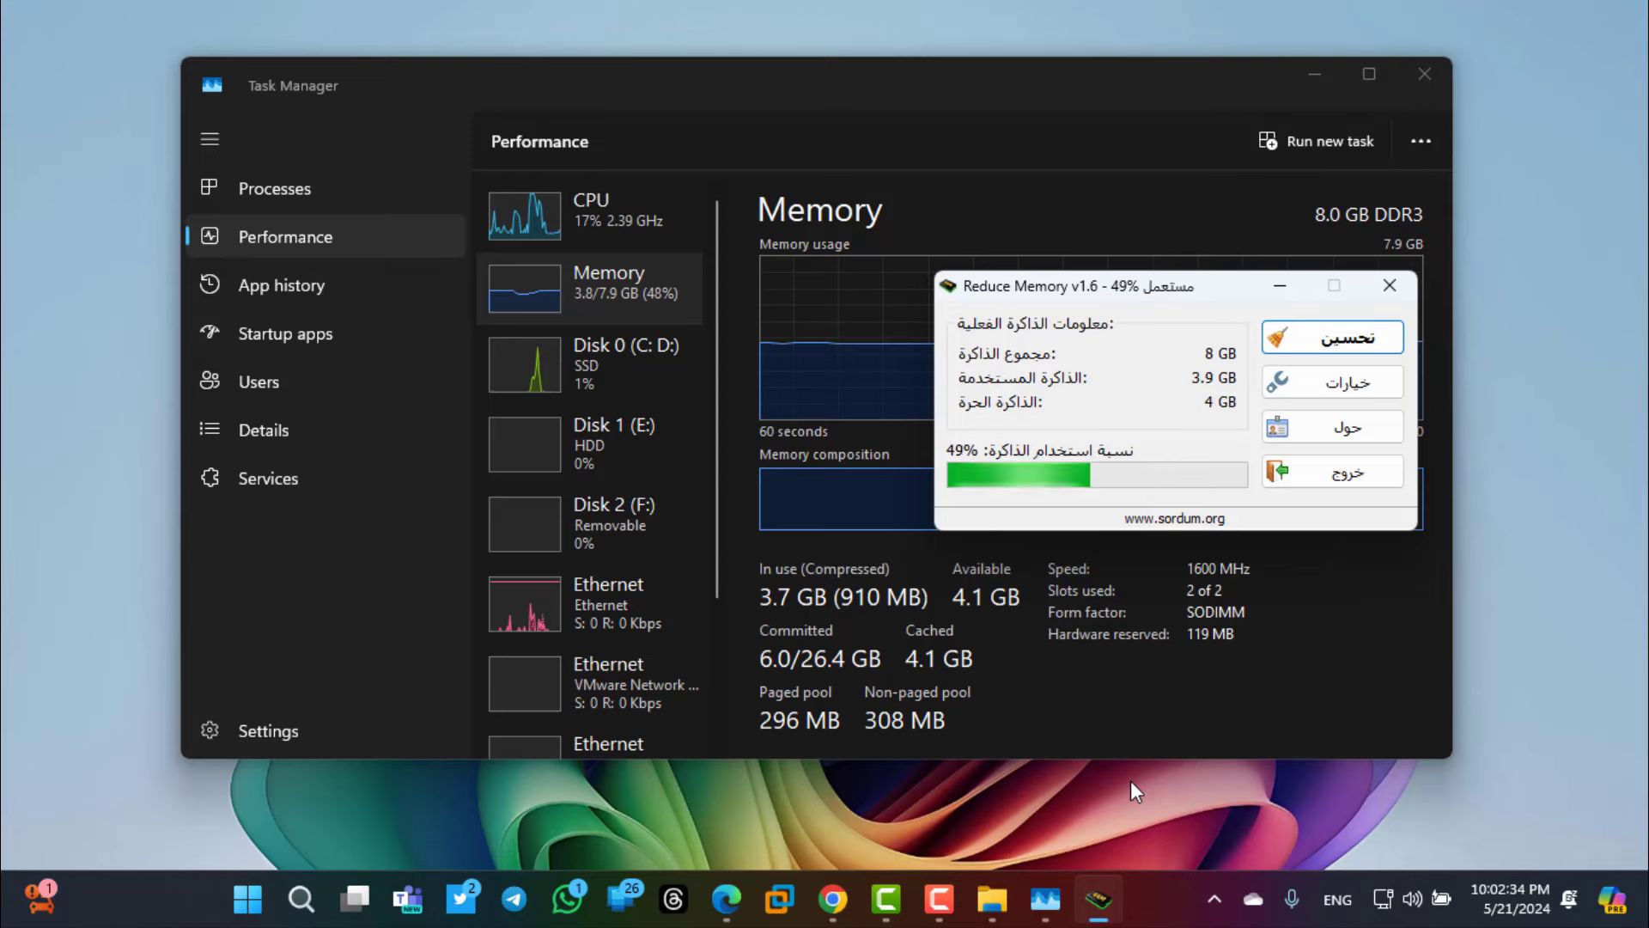
Minimize Task Manager and open the Reduce Memory options, checking the program's icon among the hidden tray icons.
{"action": "left_click", "coordinate": [1314, 73]}
{"action": "key", "text": "Up"}
{"action": "key", "text": "Up"}
{"action": "key", "text": "Up"}
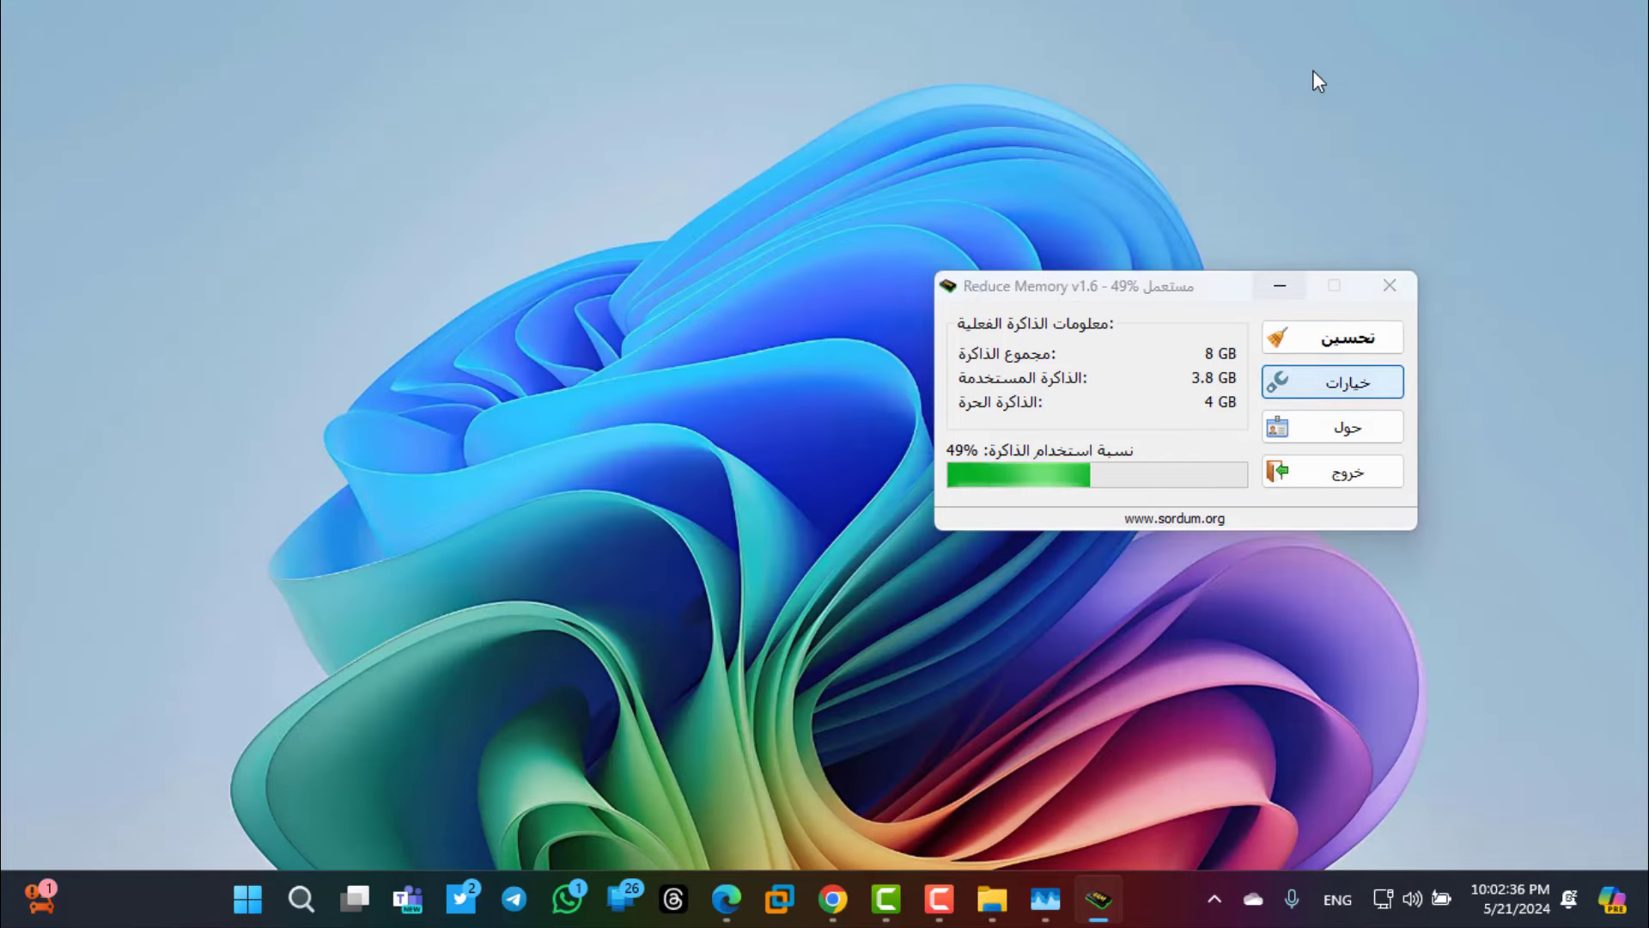
{"action": "key", "text": "Return"}
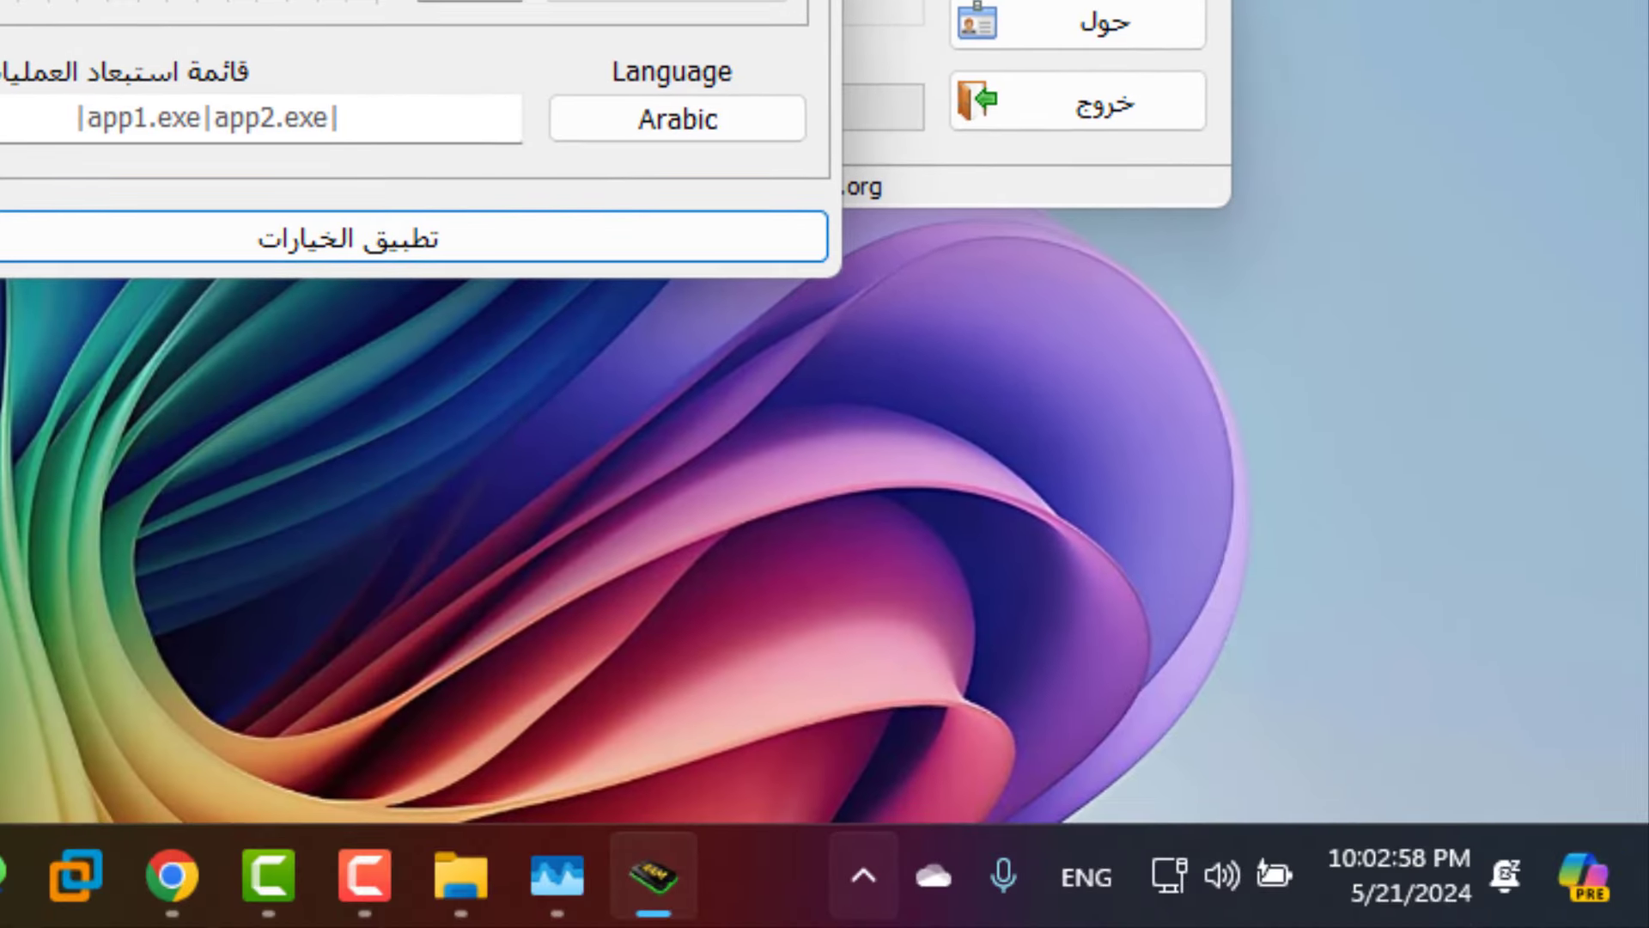
{"action": "left_click", "coordinate": [863, 875]}
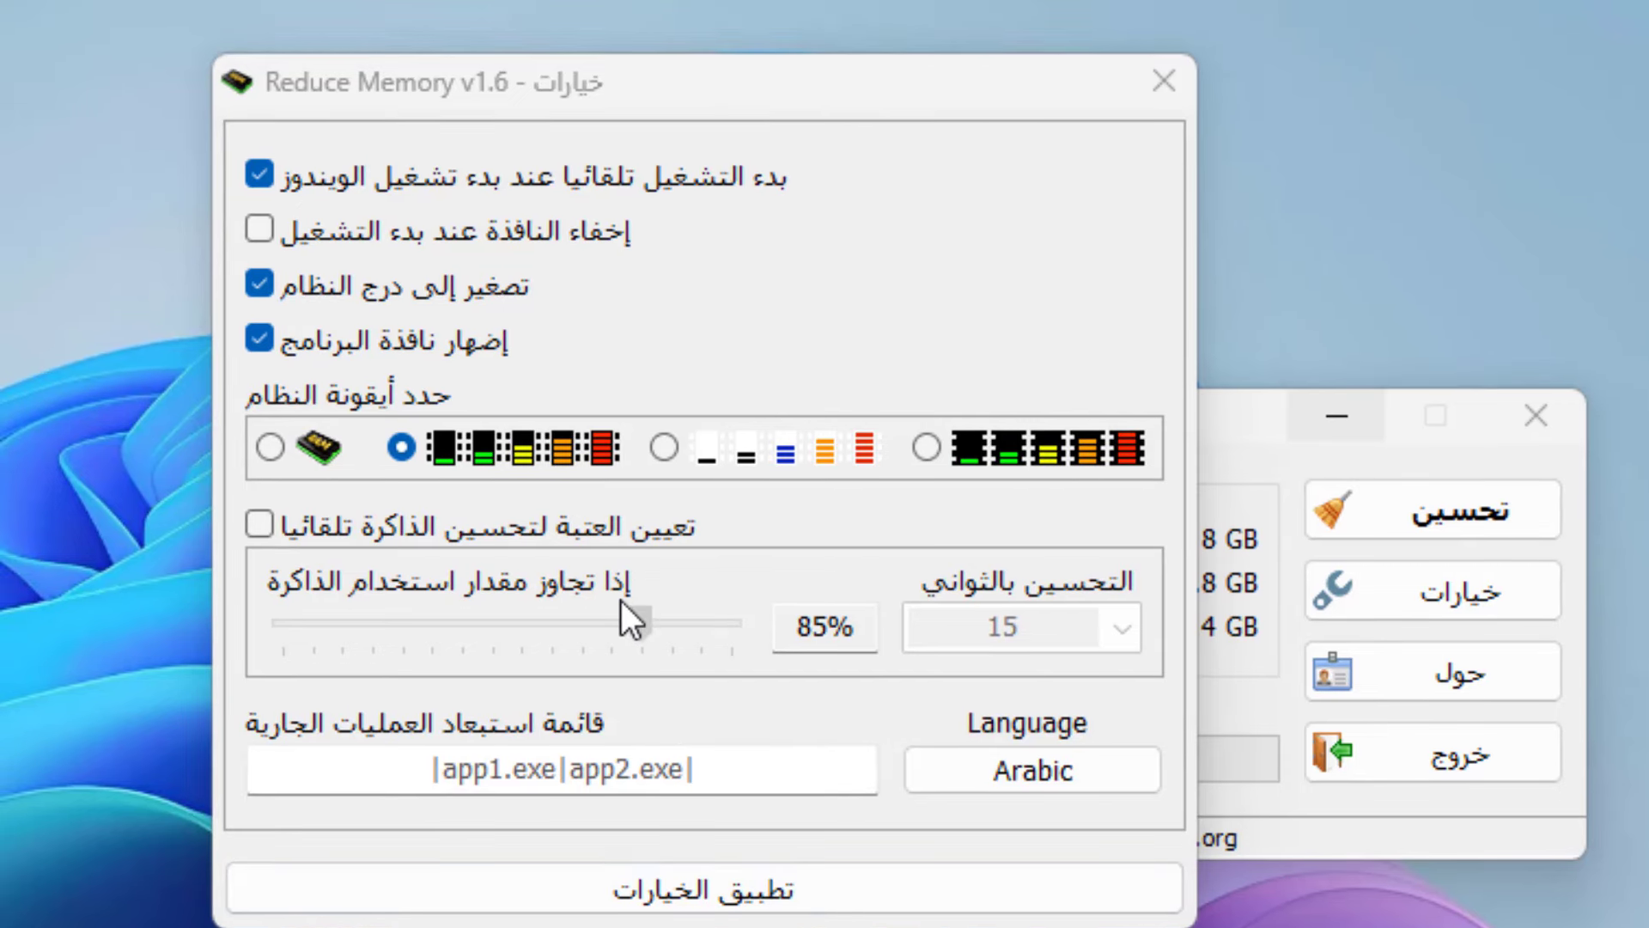
Enable automatic memory optimization by threshold and set the memory usage limit to 71%.
{"action": "left_click", "coordinate": [260, 523]}
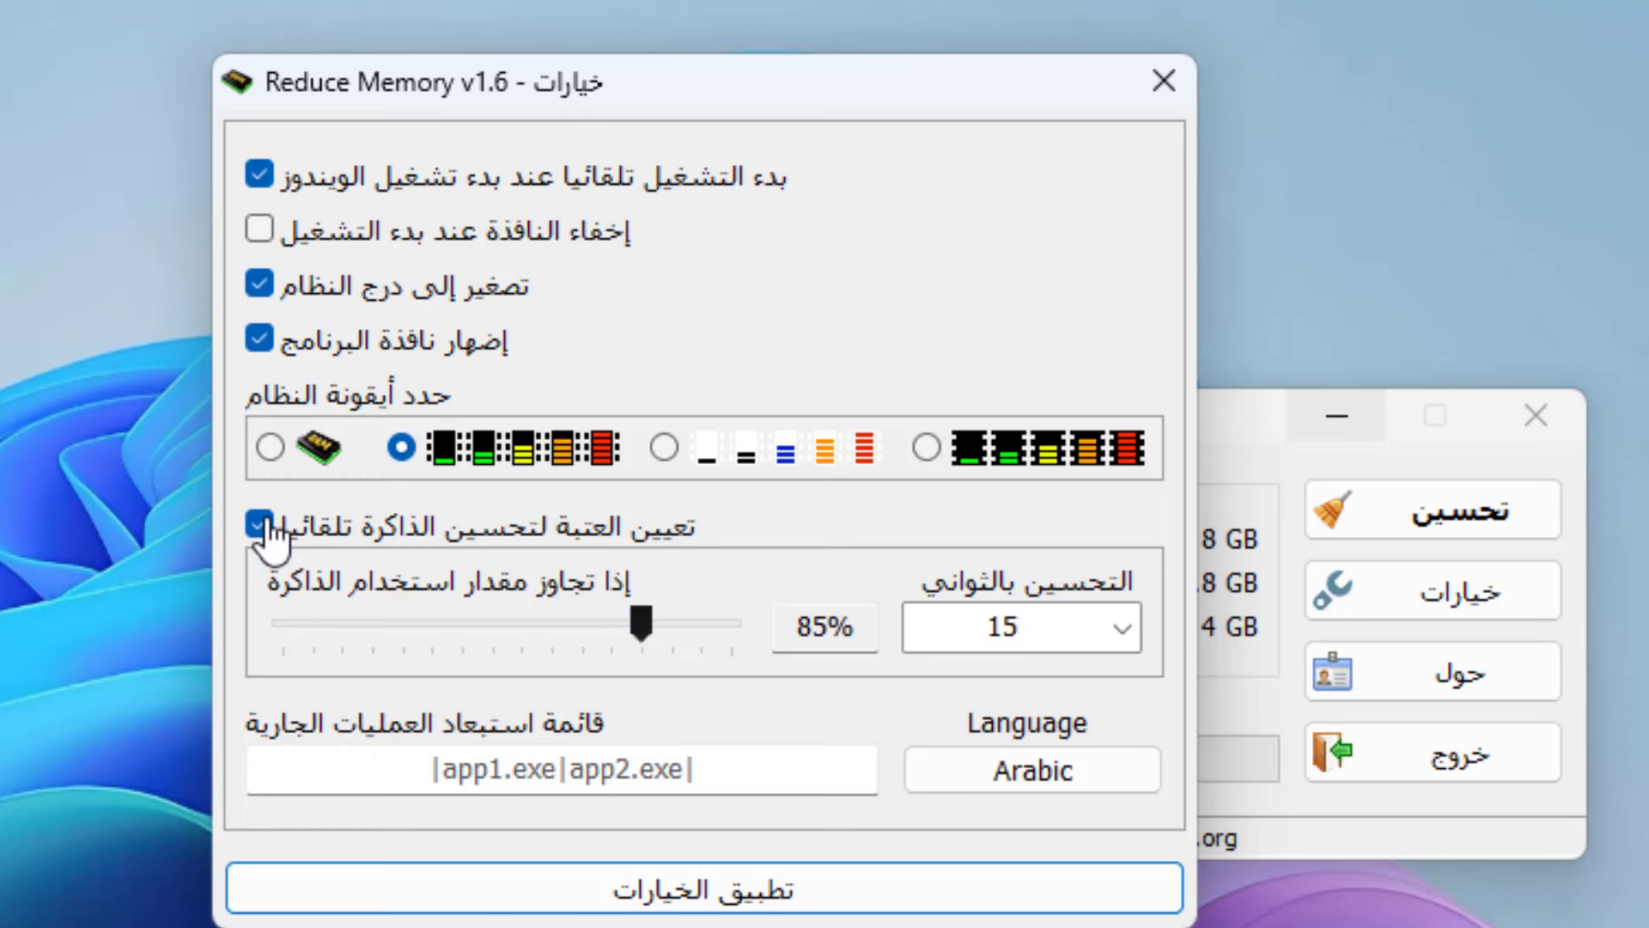
{"action": "key", "text": "Page_Down"}
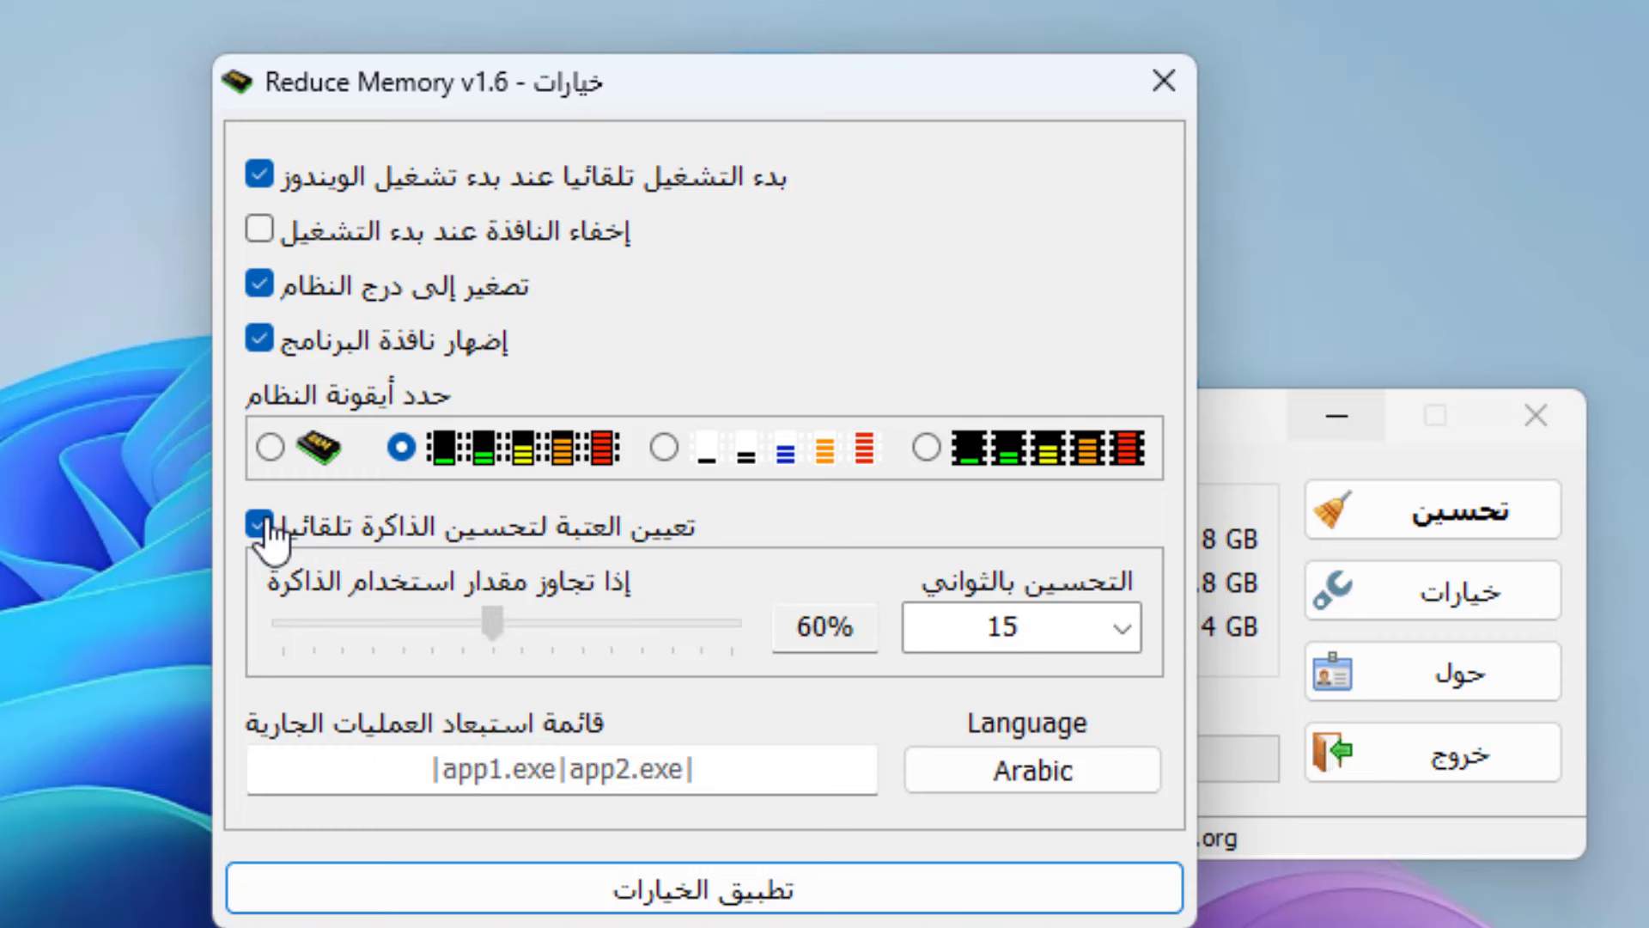
{"action": "key", "text": "Right"}
{"action": "key", "text": "Right"}
{"action": "key", "text": "Right"}
{"action": "key", "text": "Right"}
{"action": "key", "text": "Right"}
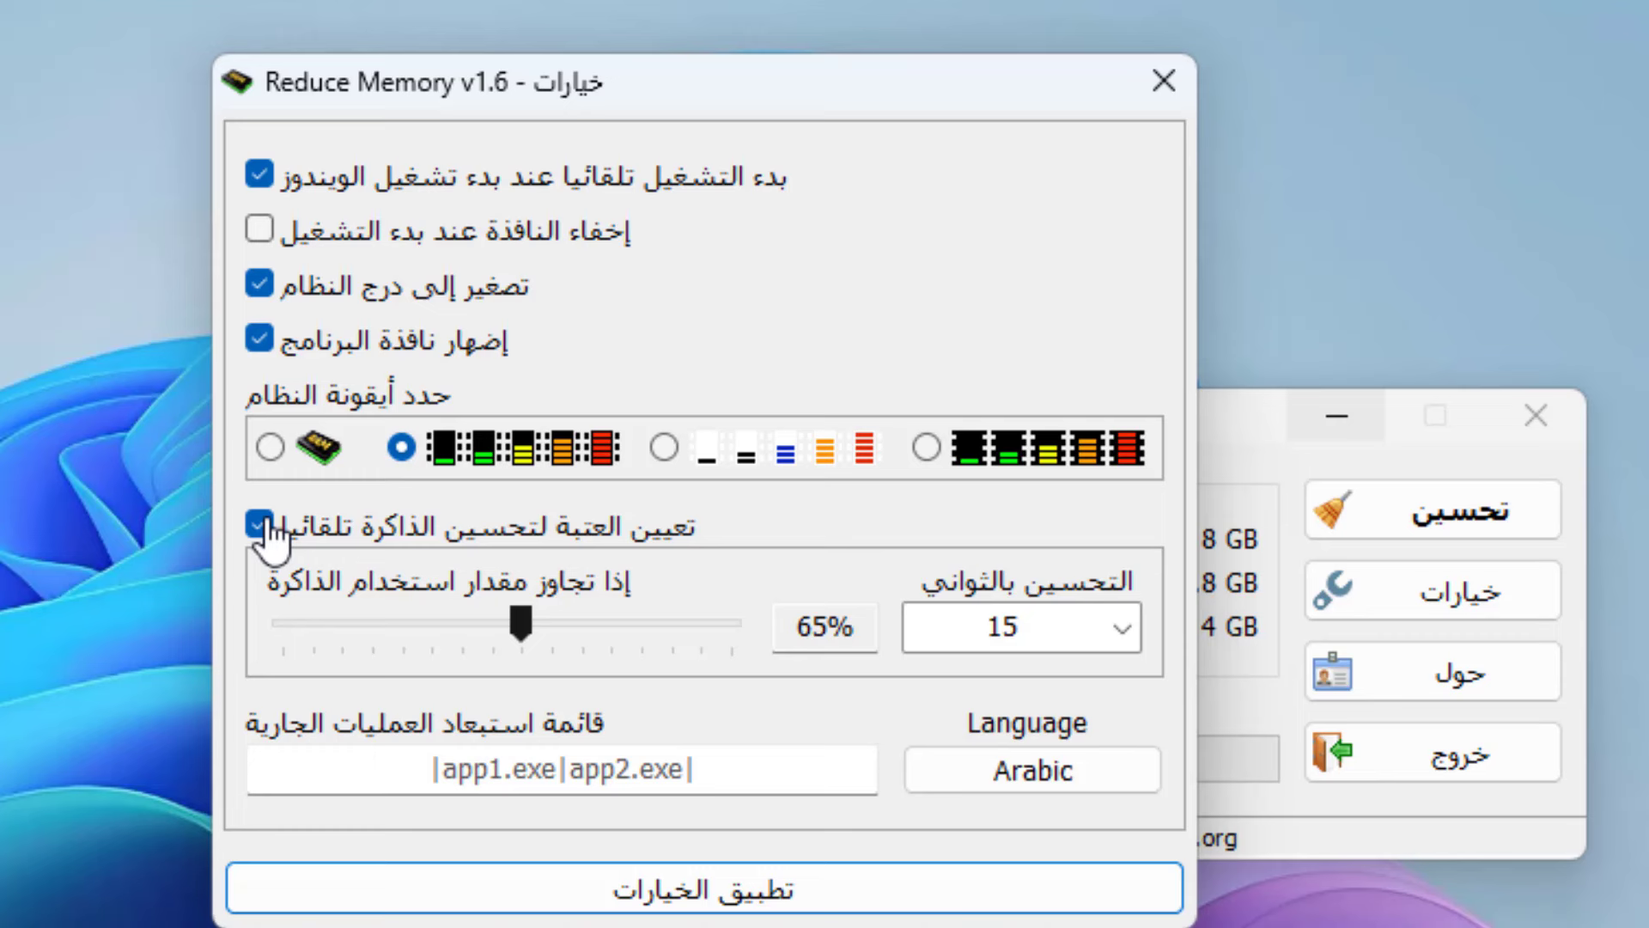
{"action": "key", "text": "Left"}
{"action": "key", "text": "Left"}
{"action": "key", "text": "Left"}
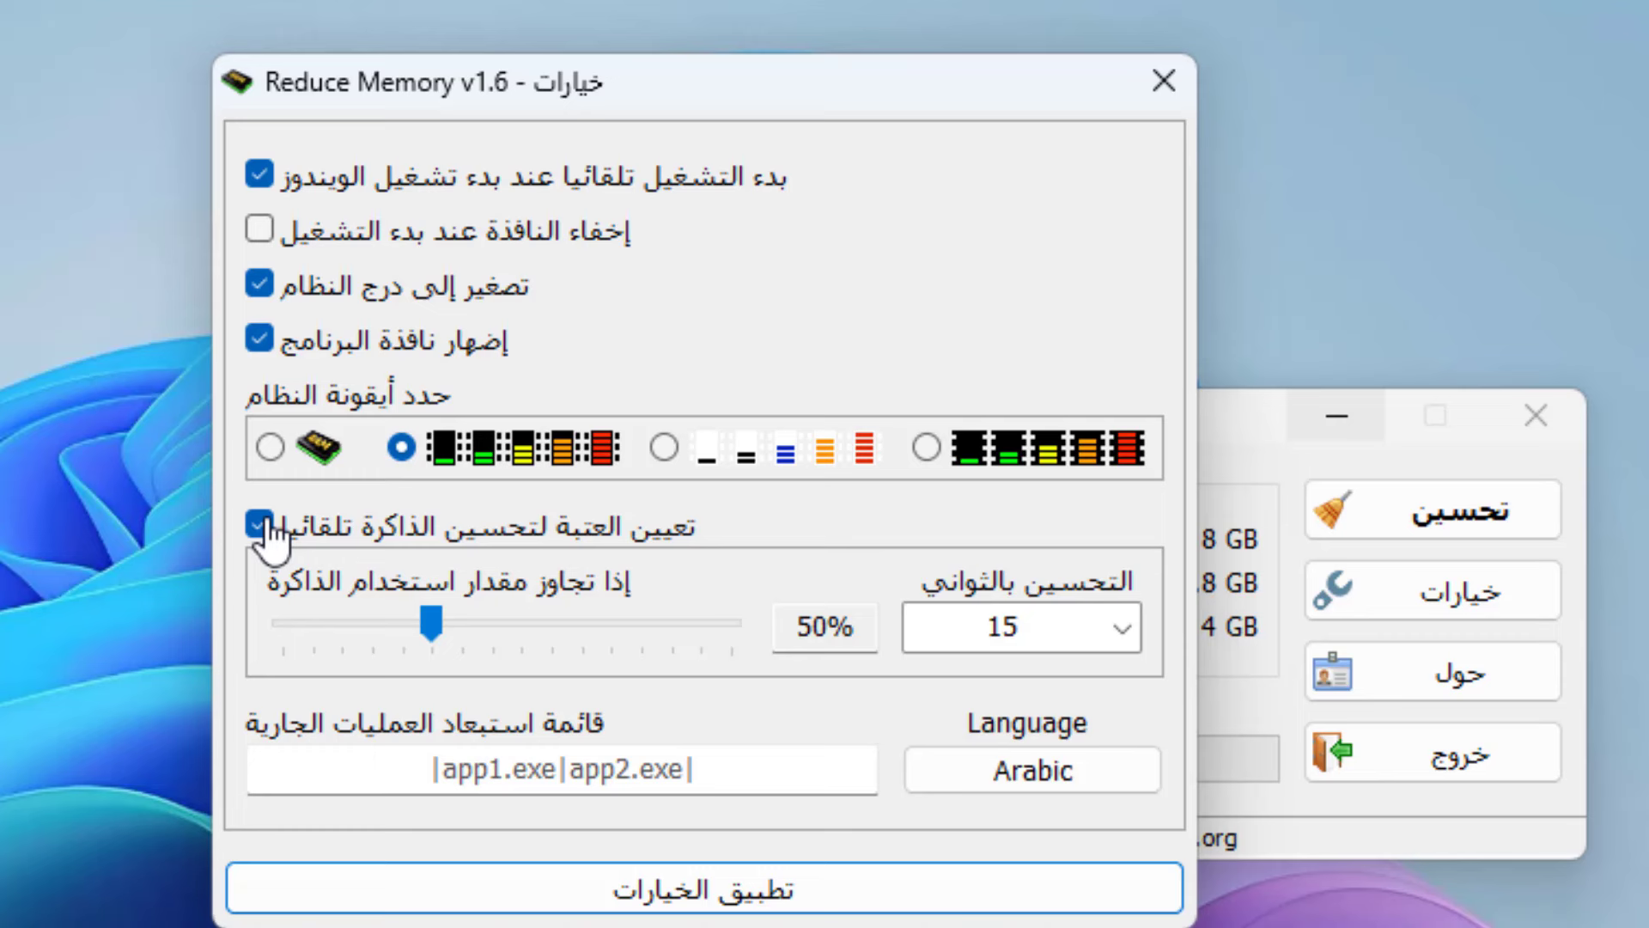
{"action": "key", "text": "Right"}
{"action": "key", "text": "Right"}
{"action": "key", "text": "Right"}
{"action": "key", "text": "Right"}
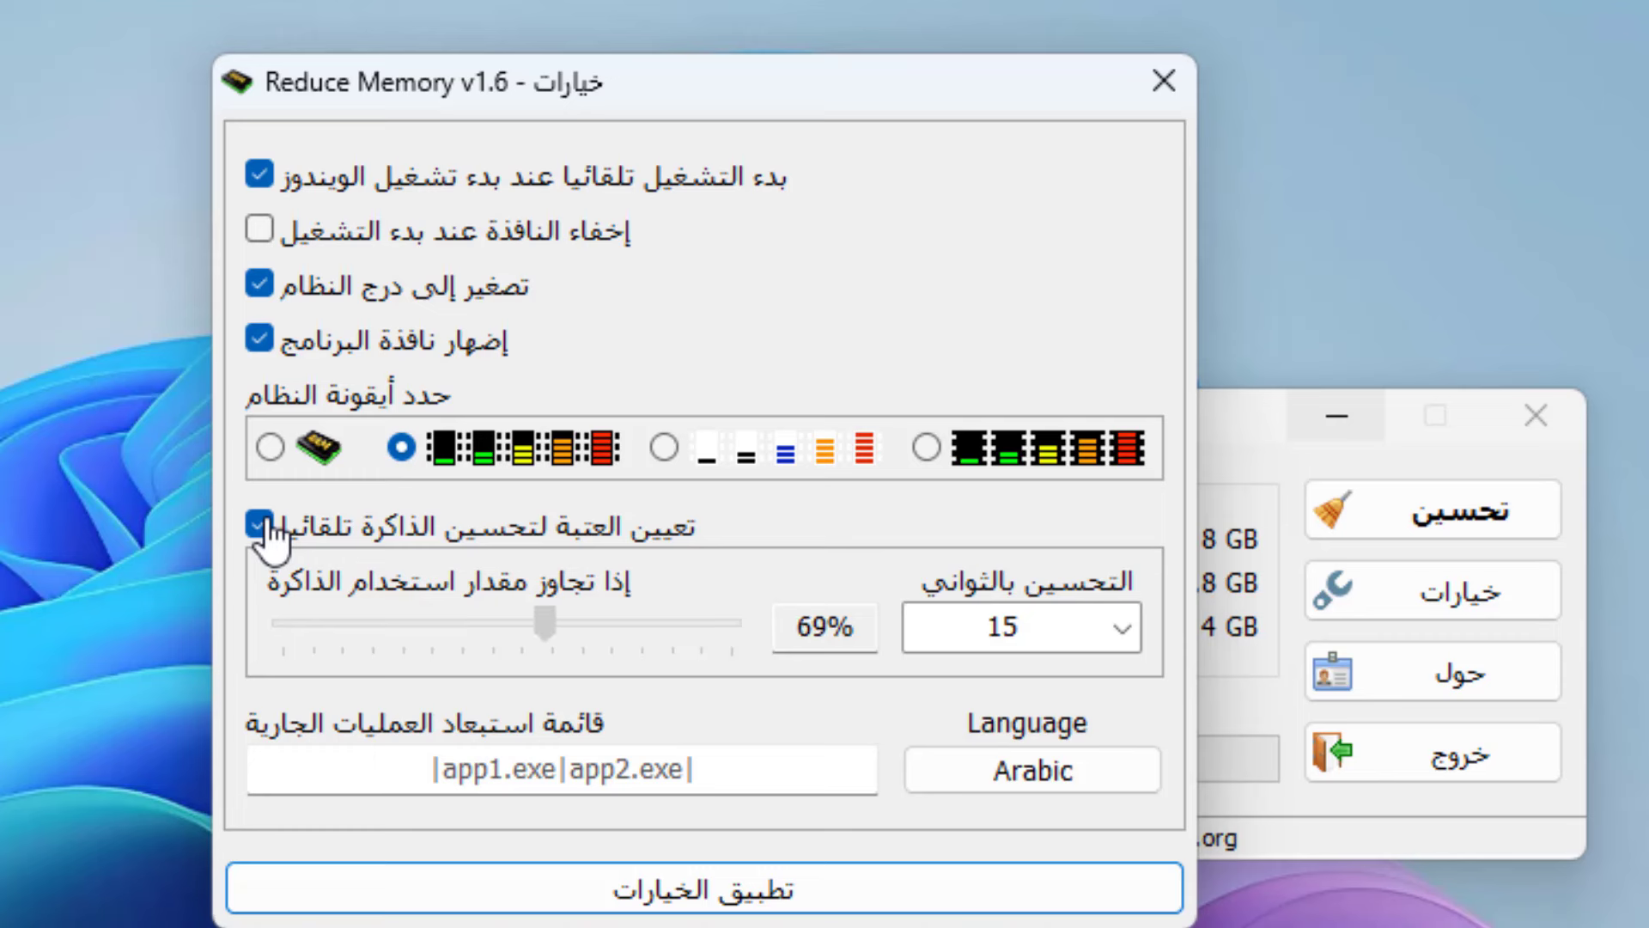
{"action": "key", "text": "Right"}
{"action": "key", "text": "Right"}
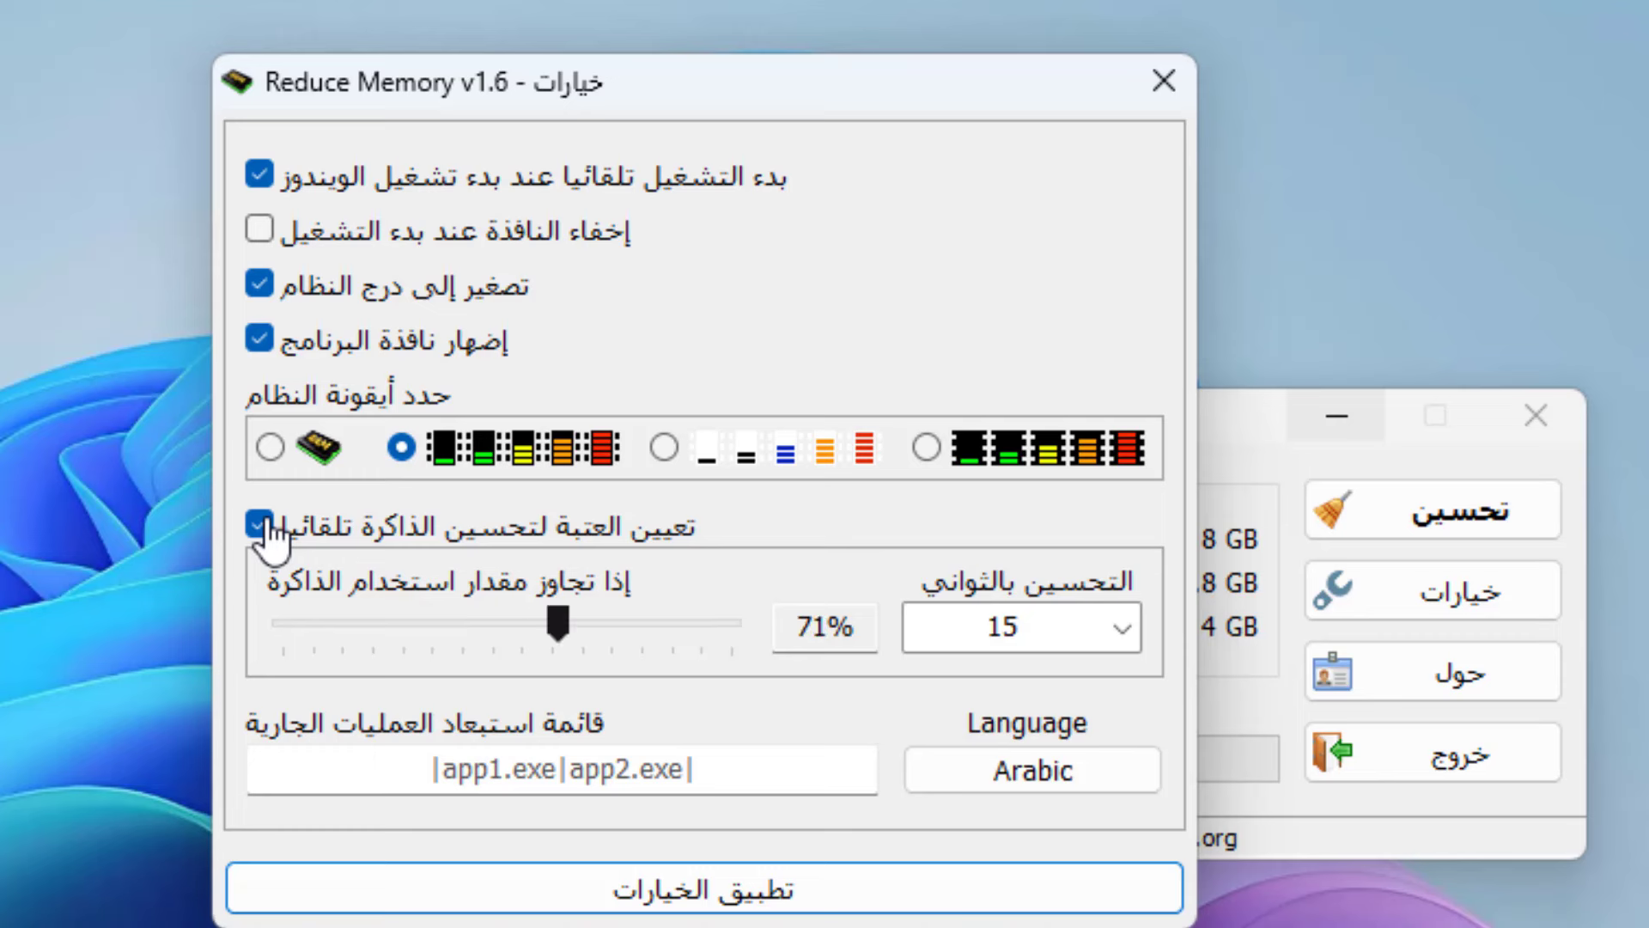
Try a 10-second interval for the automatic memory optimization and set it back to 15 seconds.
{"action": "key", "text": "Tab"}
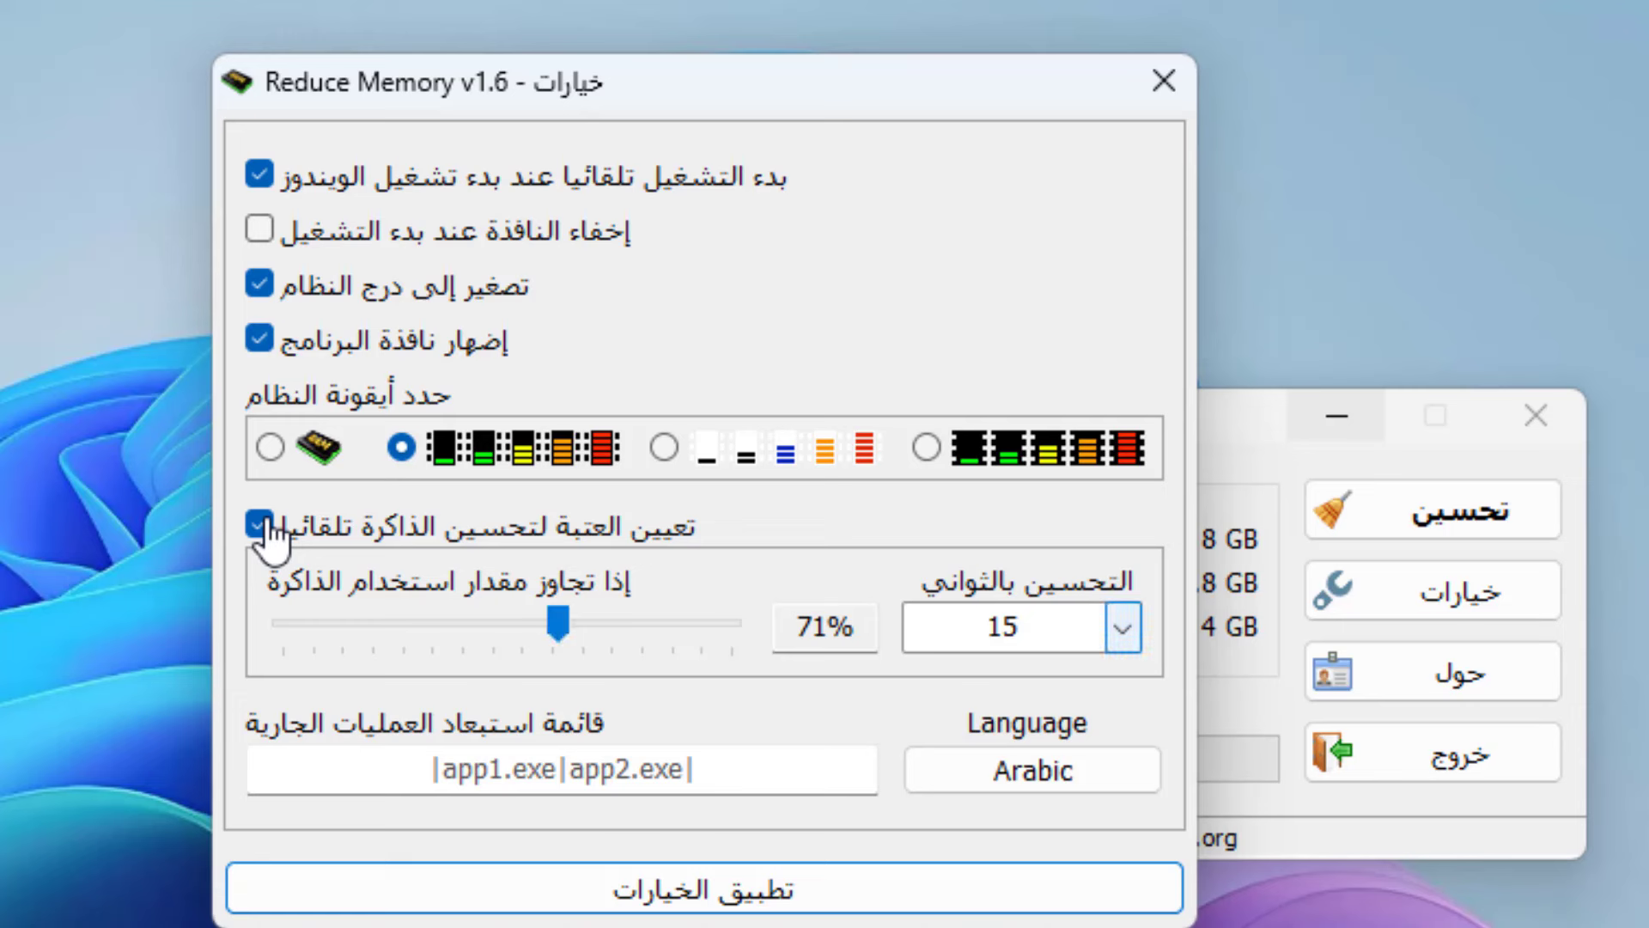
{"action": "key", "text": "alt+Down"}
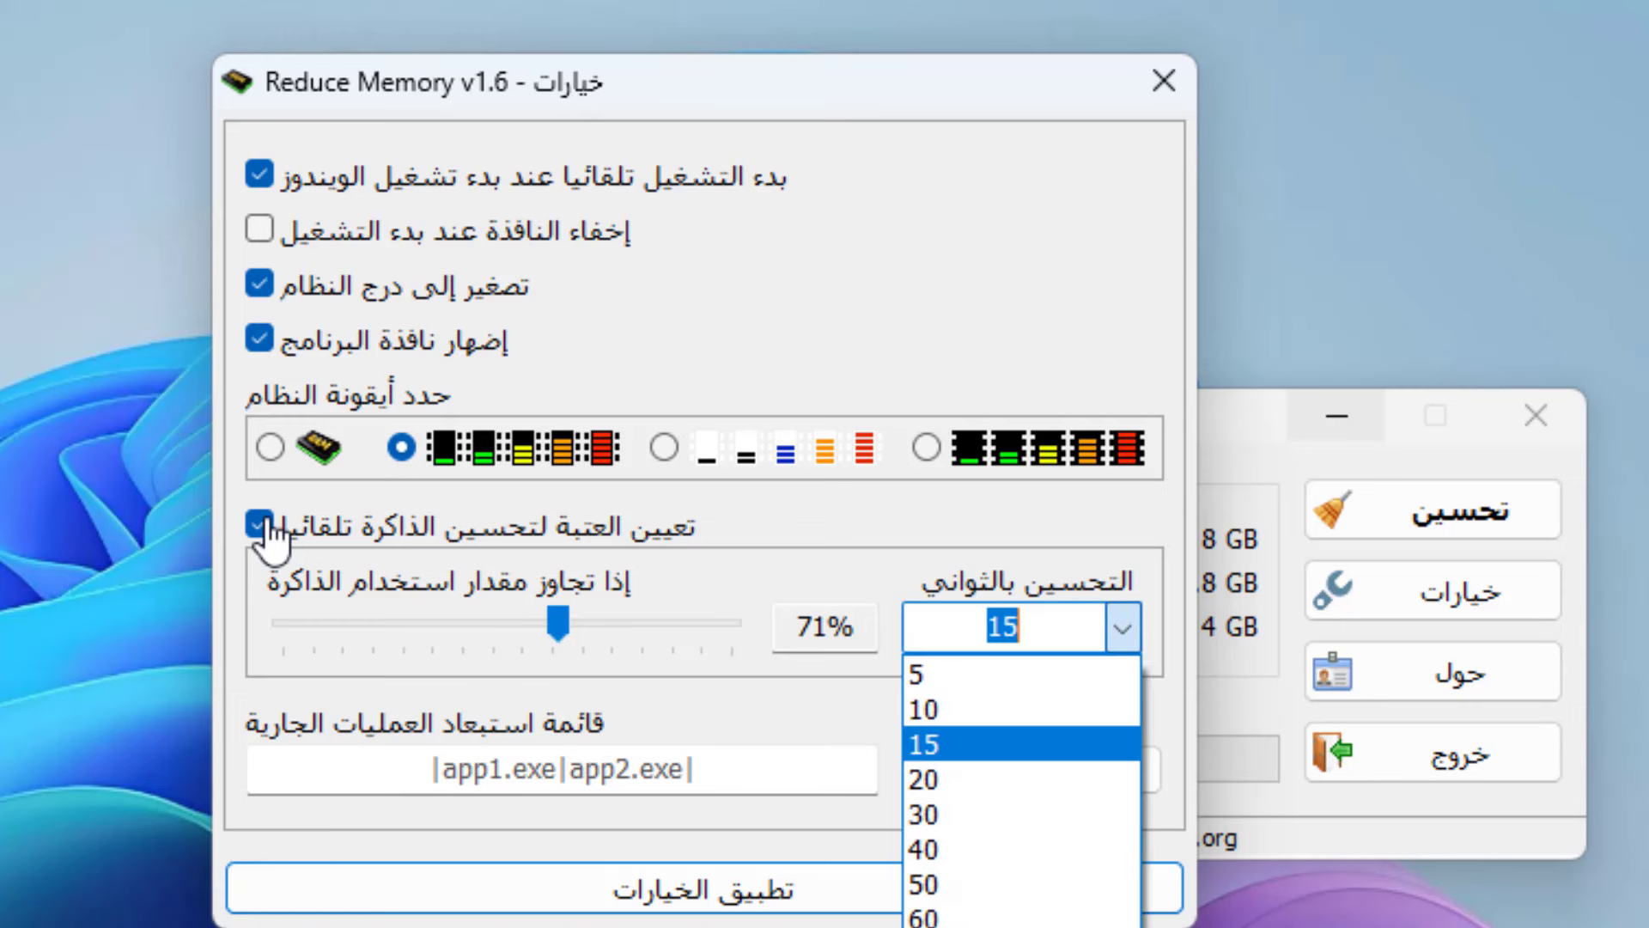
{"action": "key", "text": "Up"}
{"action": "key", "text": "Return"}
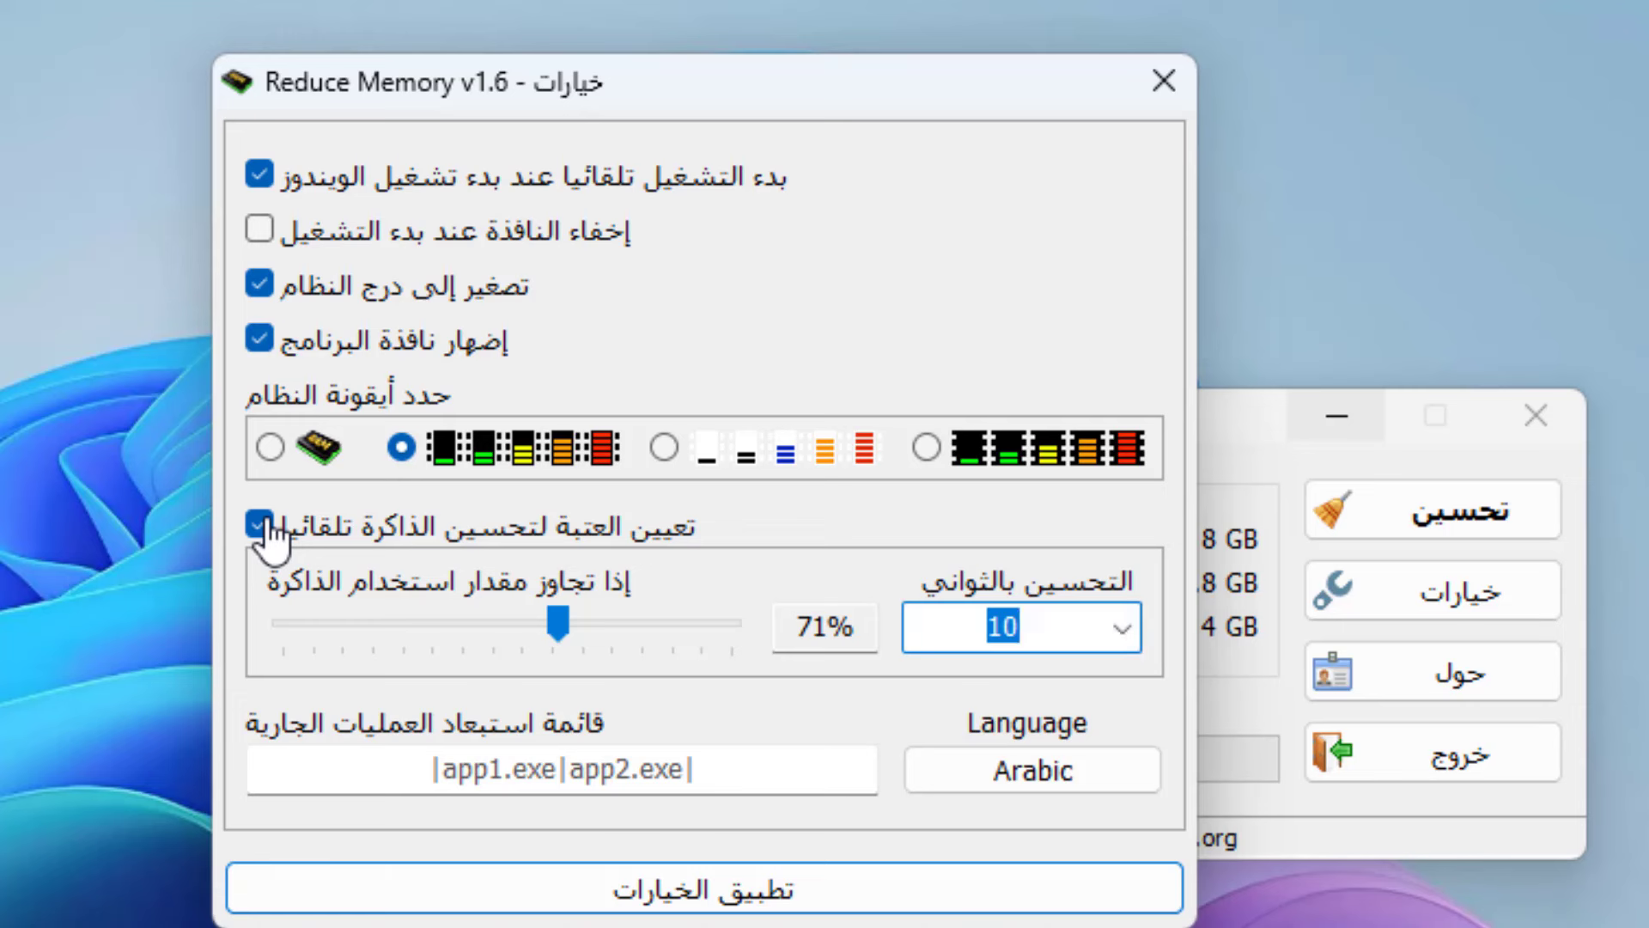
{"action": "key", "text": "alt+Down"}
{"action": "key", "text": "Down"}
{"action": "key", "text": "Return"}
Set the memory usage limit for automatic optimization to 69% and apply the options.
{"action": "key", "text": "shift+Tab"}
{"action": "key", "text": "Left"}
{"action": "key", "text": "Left"}
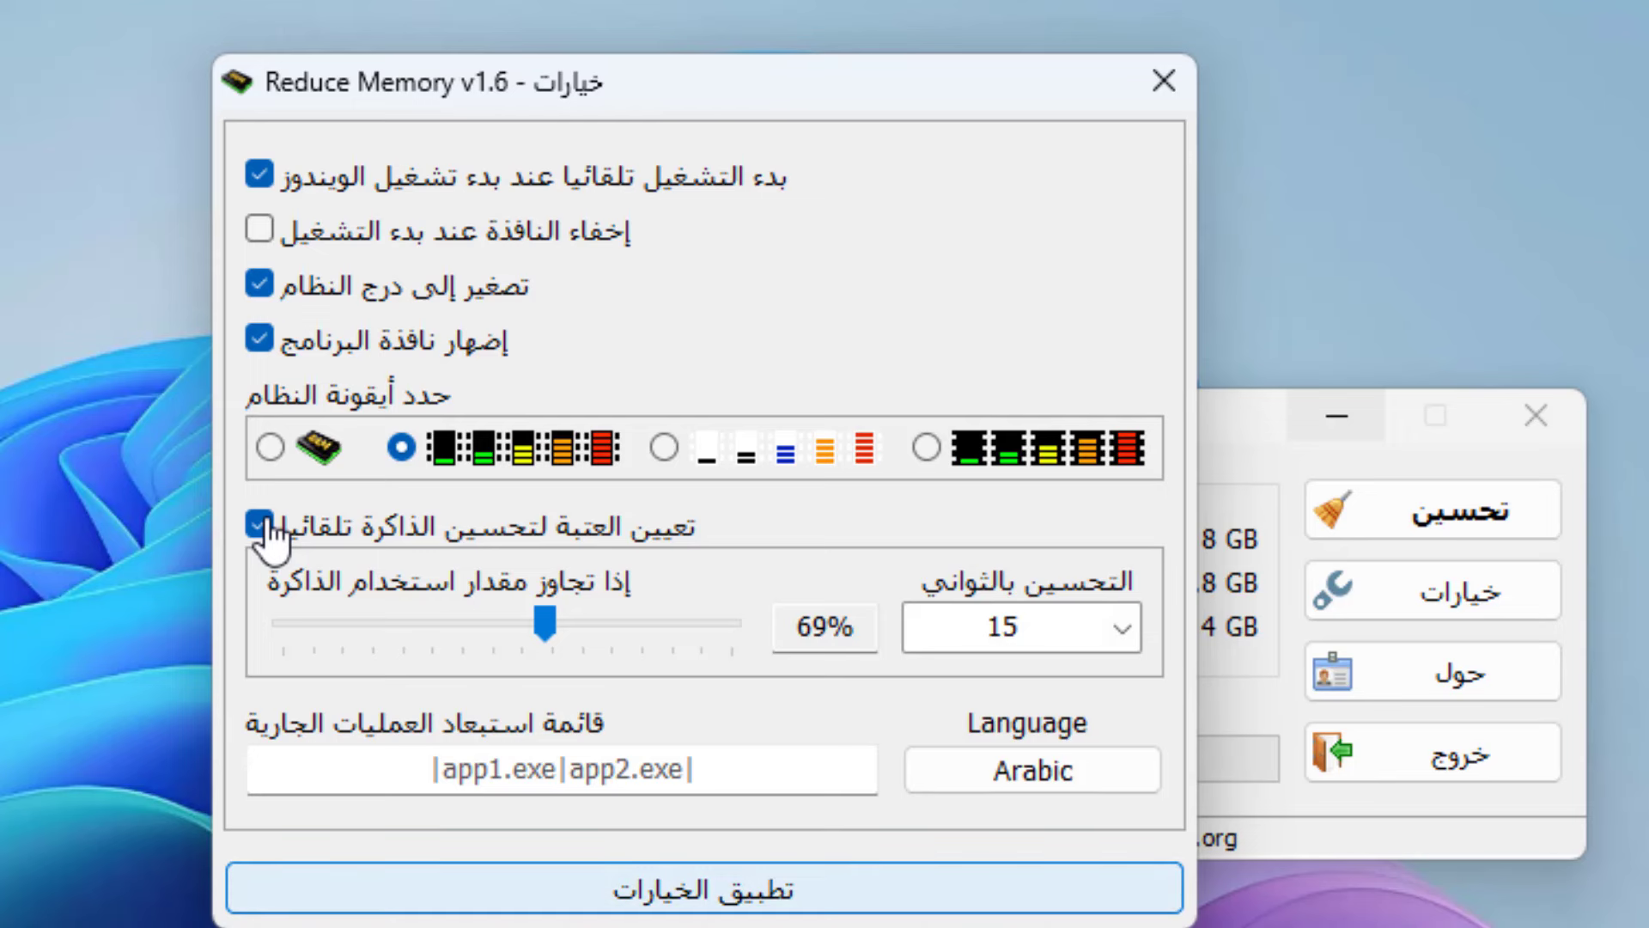
{"action": "key", "text": "Return"}
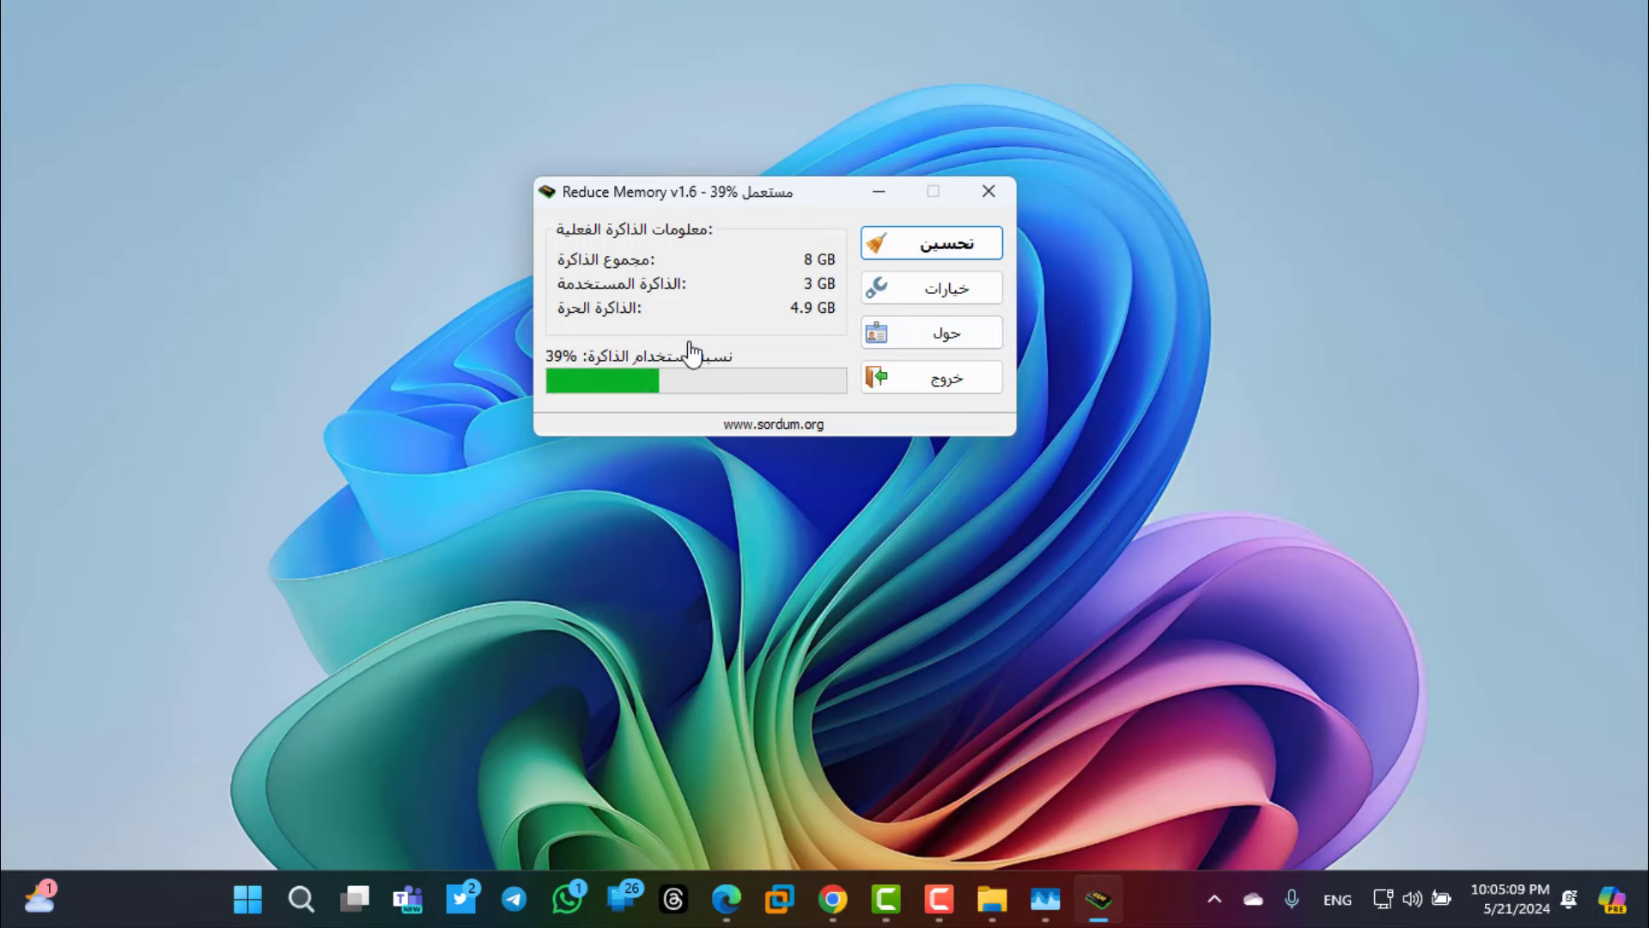
Minimize Reduce Memory to the system tray and clear the memory through its hidden tray icon.
{"action": "left_click", "coordinate": [878, 191]}
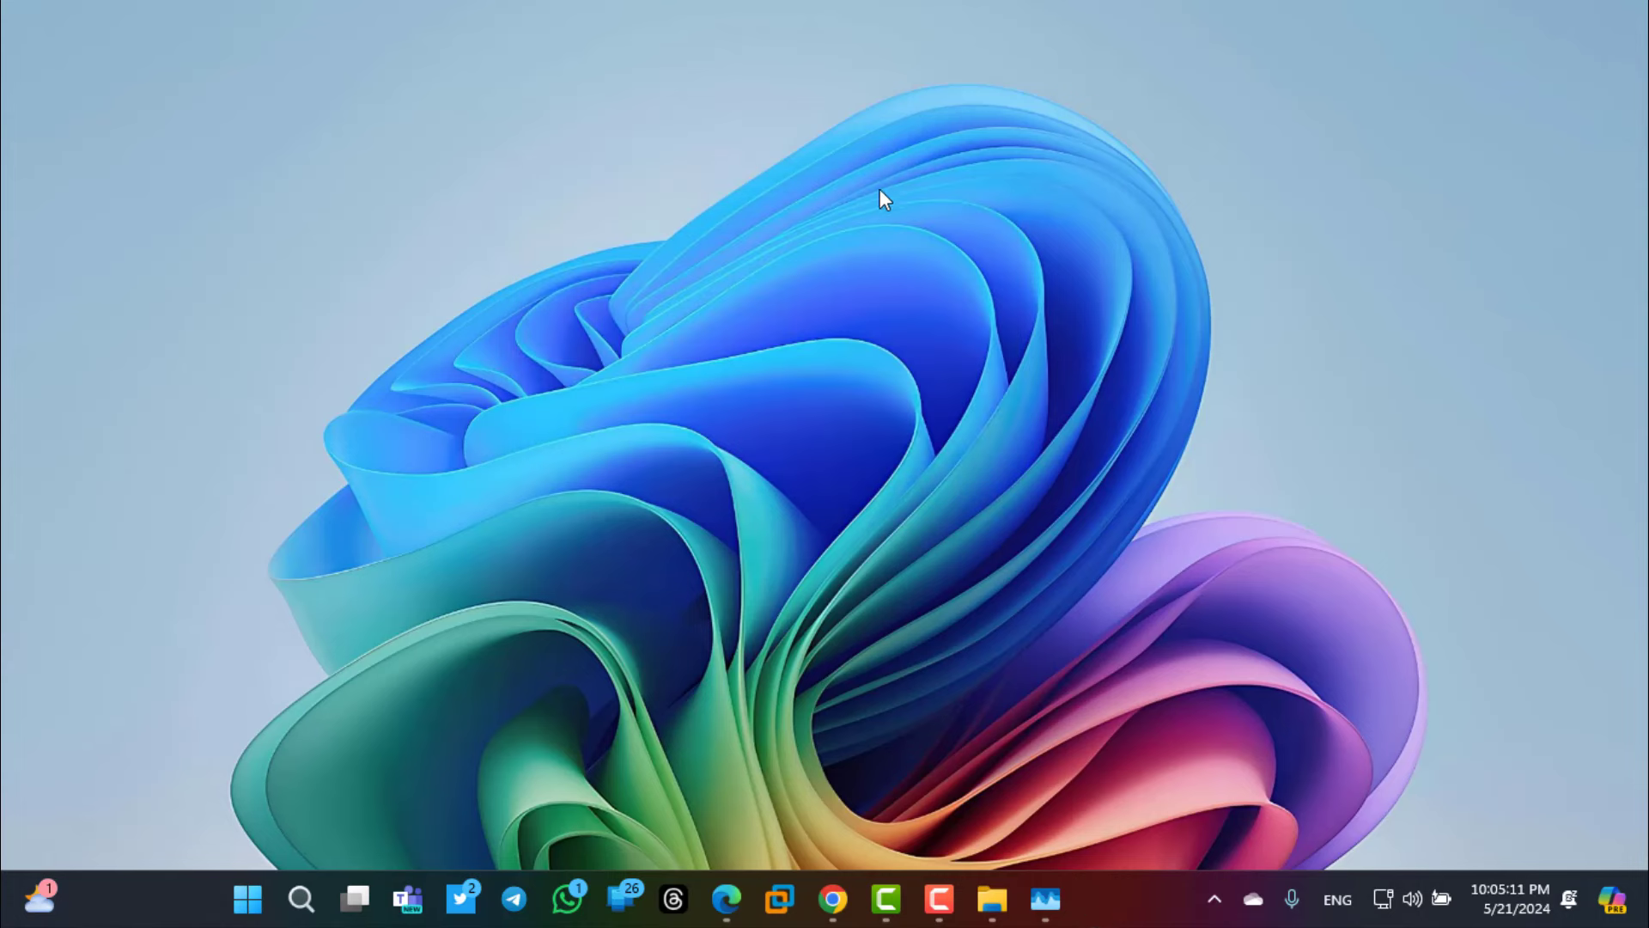
{"action": "left_click", "coordinate": [1203, 899]}
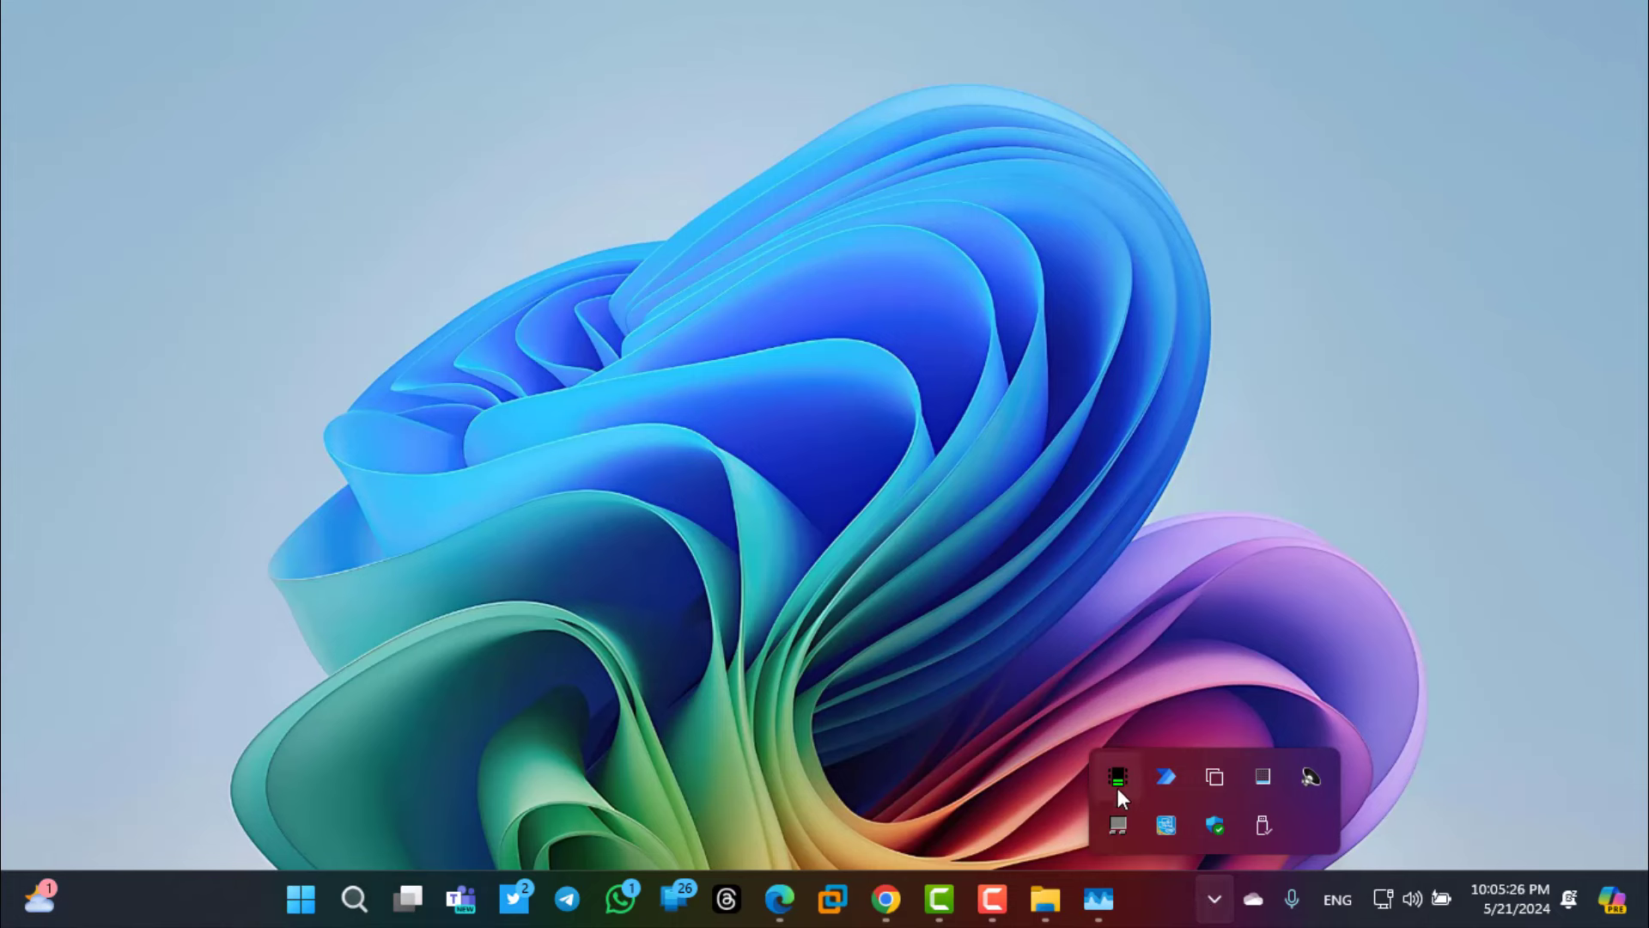
{"action": "right_click", "coordinate": [1118, 778]}
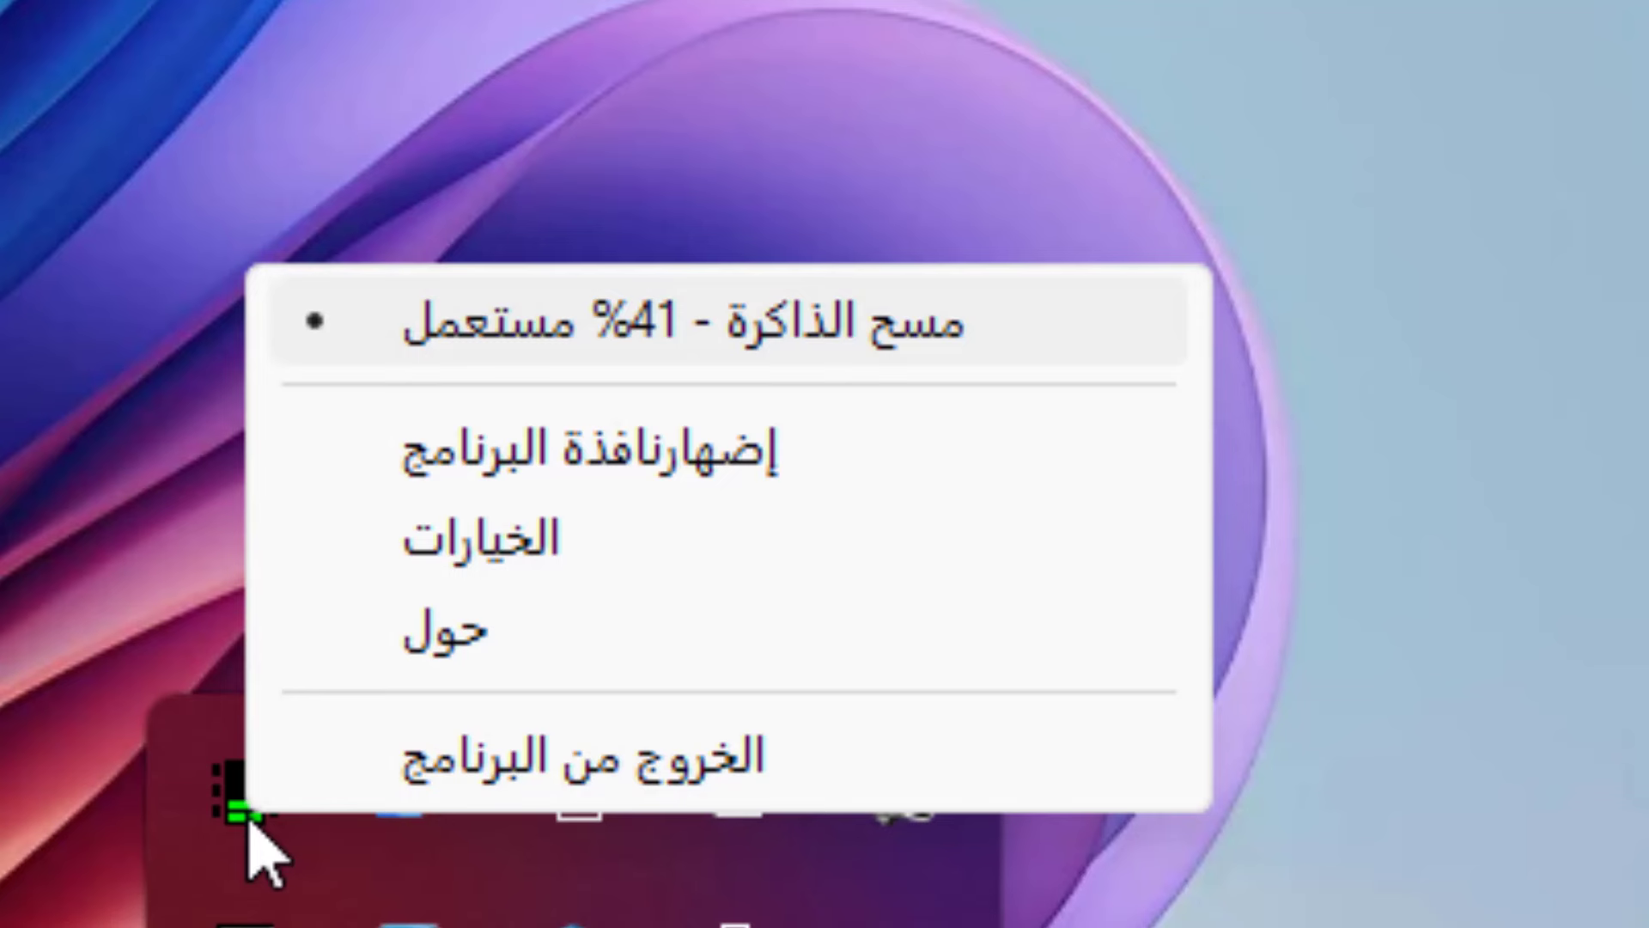
{"action": "key", "text": "Return"}
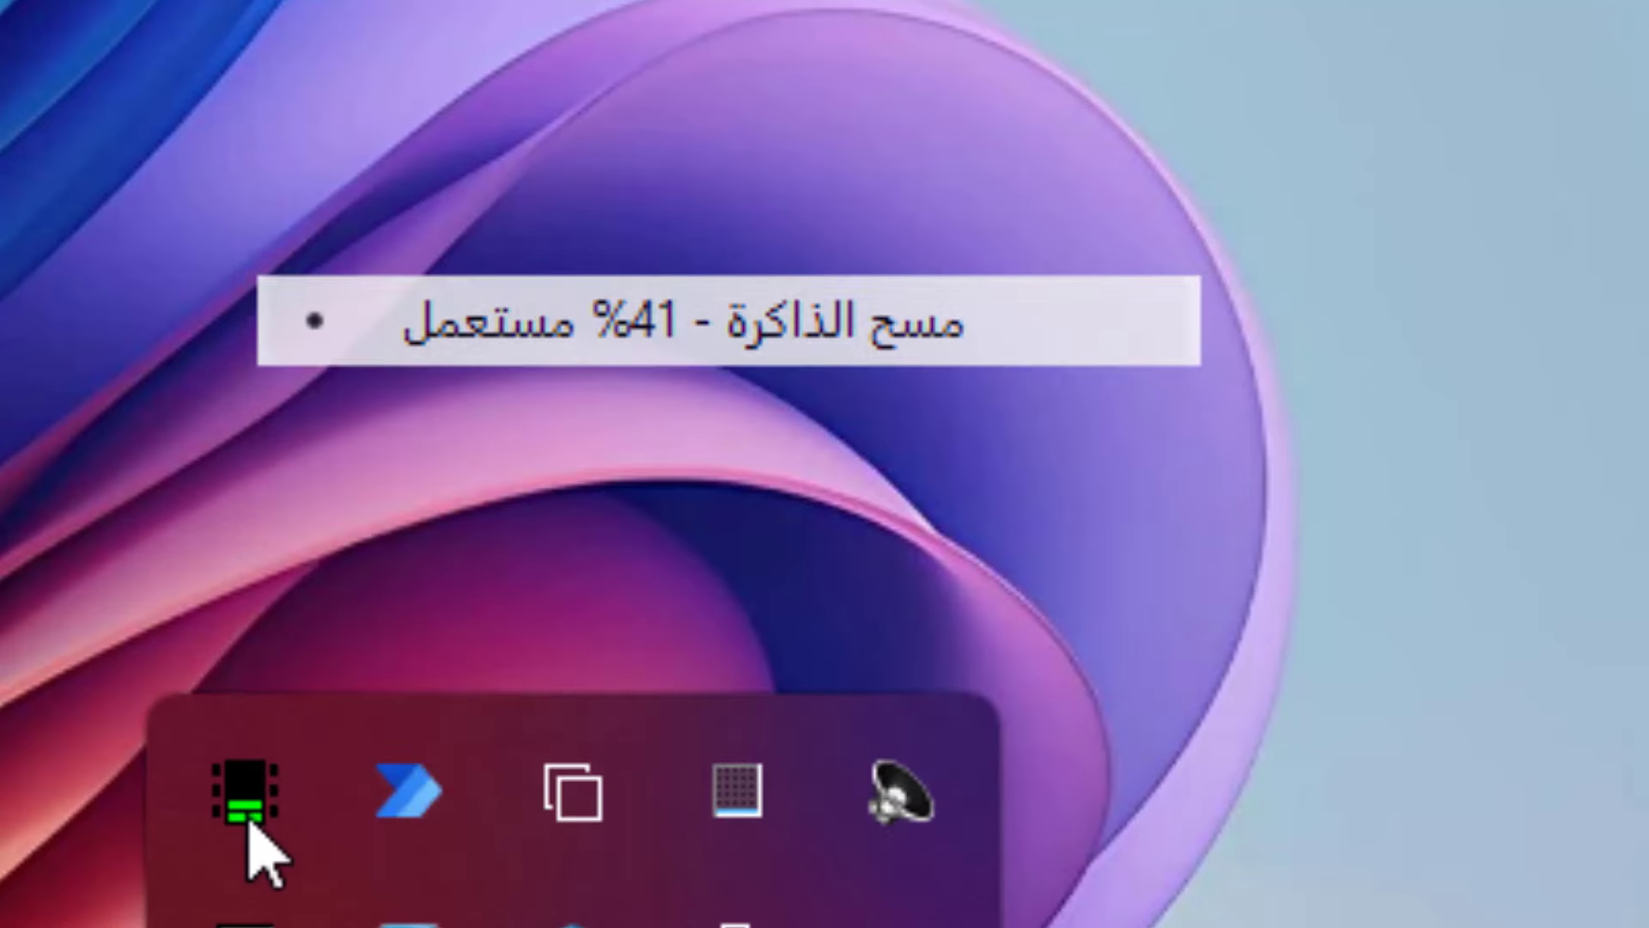